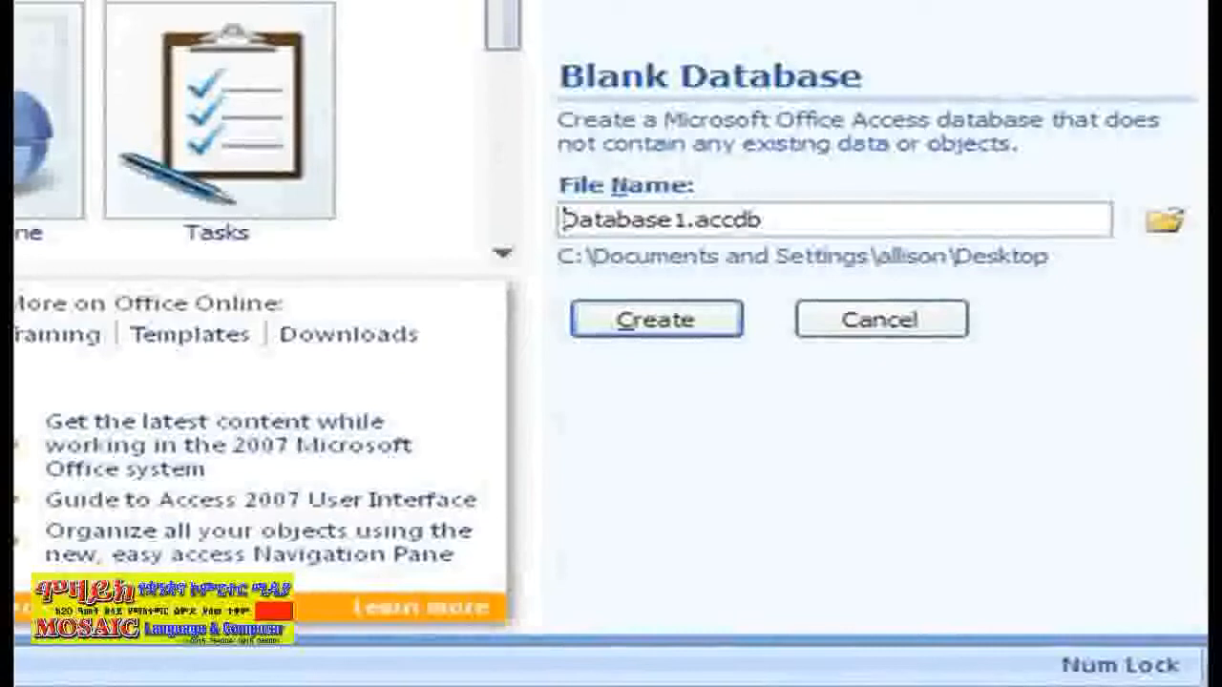
Create a blank database with the file name Ready2Read
{"action": "left_click_drag", "start_coordinate": [563, 219], "coordinate": [688, 219]}
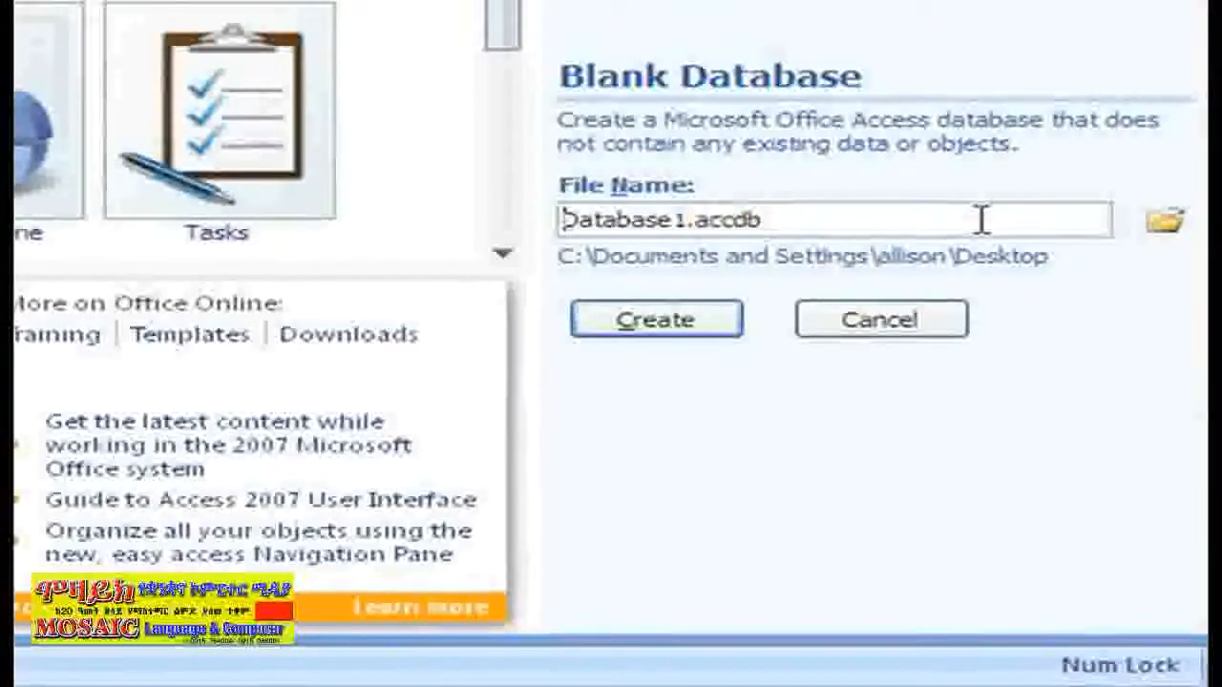
{"action": "left_click_drag", "start_coordinate": [982, 220], "coordinate": [561, 219]}
{"action": "type", "text": "Re"}
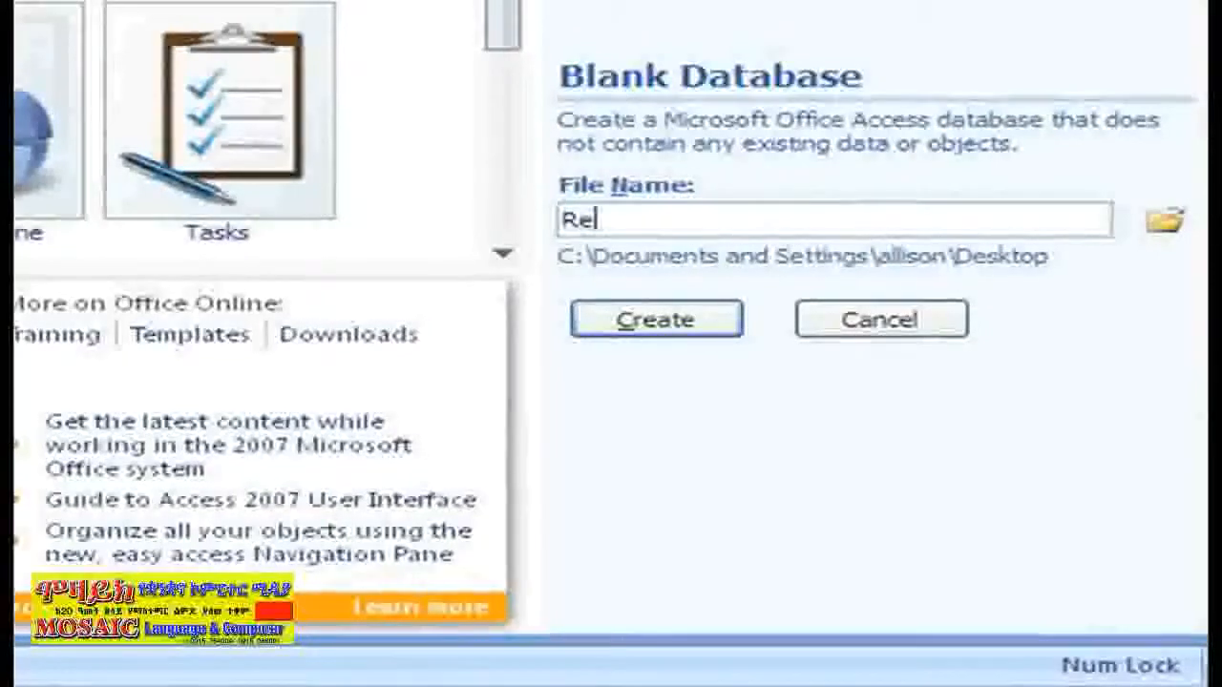
{"action": "type", "text": "ady2"}
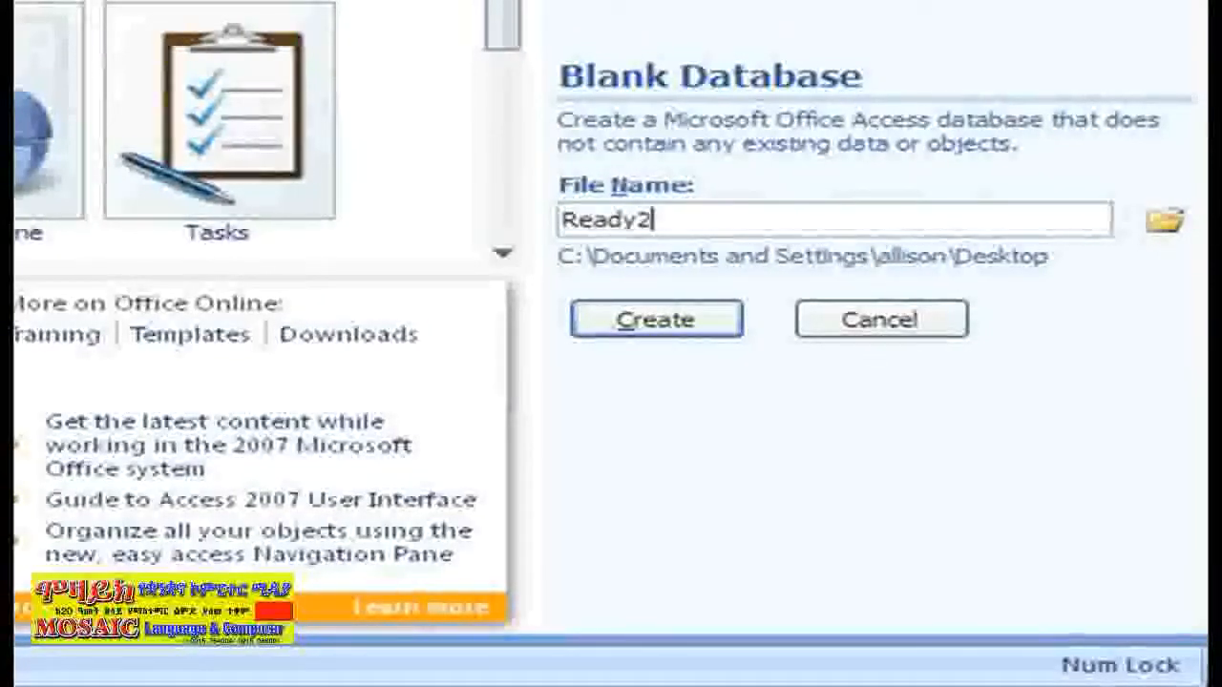
{"action": "type", "text": "Read"}
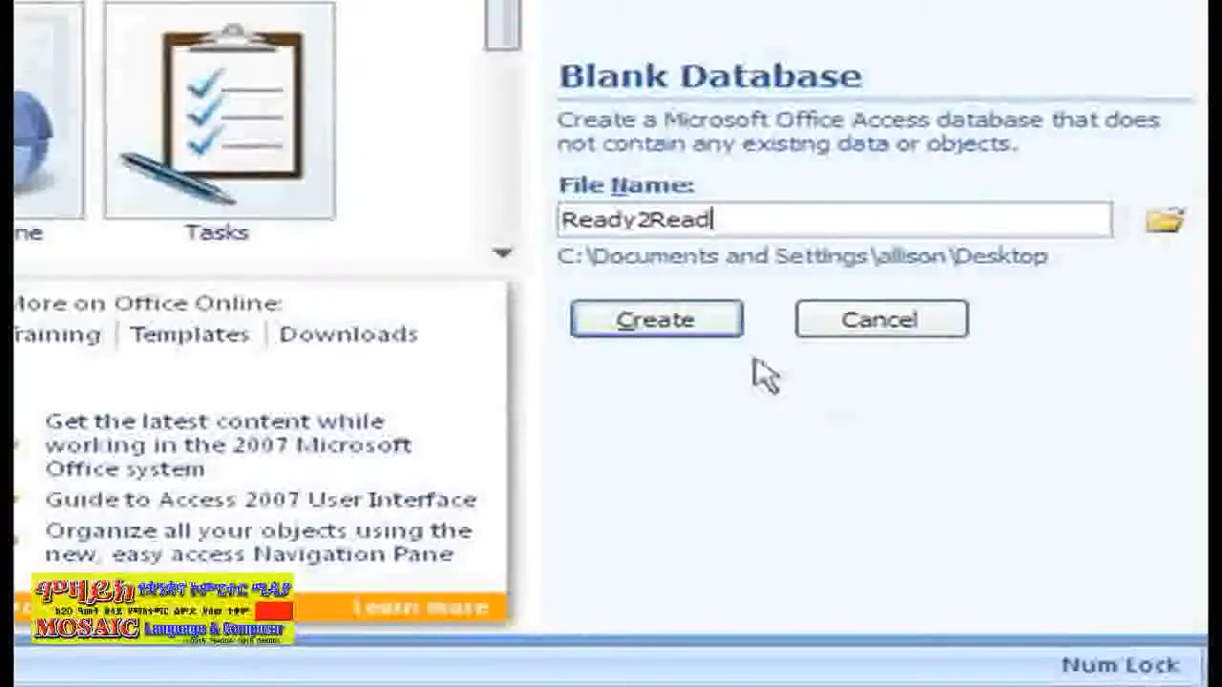
{"action": "left_click", "coordinate": [730, 339]}
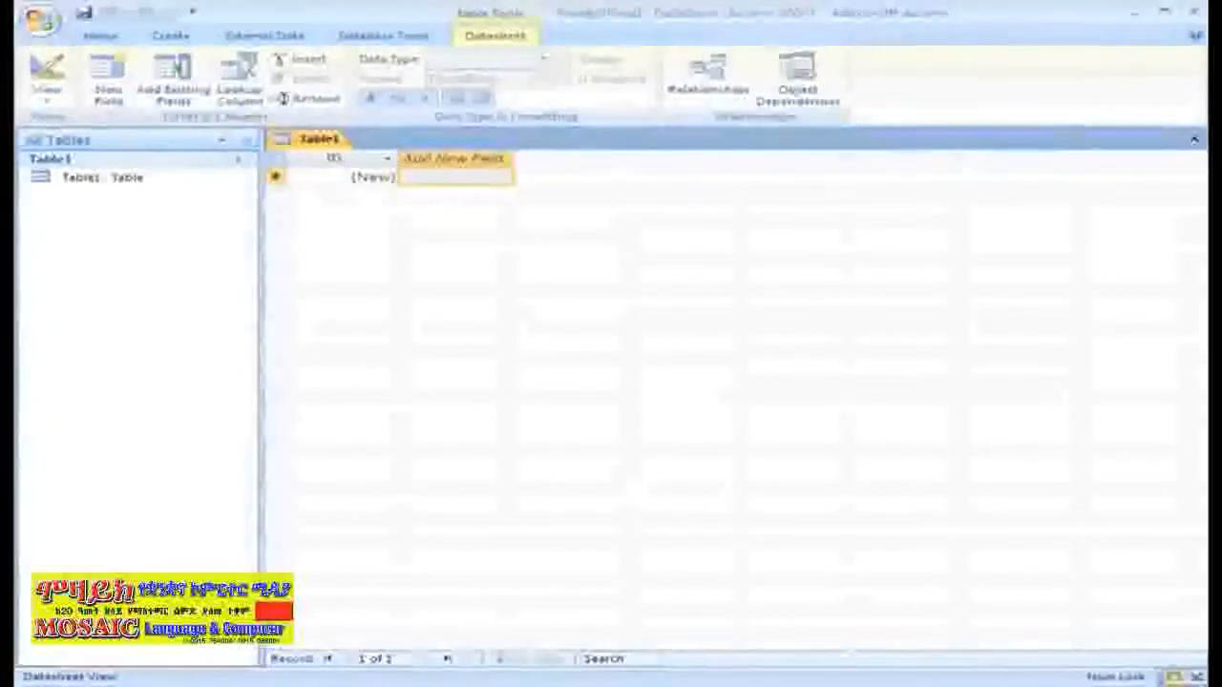
Save the database's default empty table under the name Boks
{"action": "left_click", "coordinate": [38, 21]}
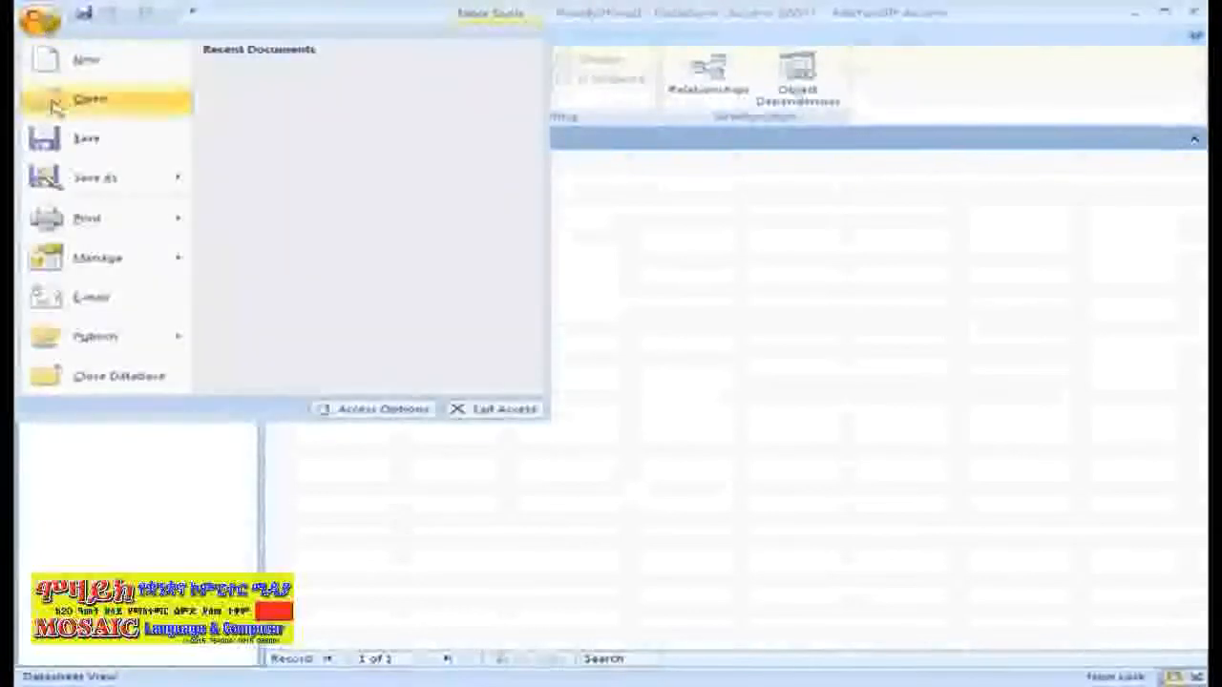
{"action": "left_click", "coordinate": [57, 141]}
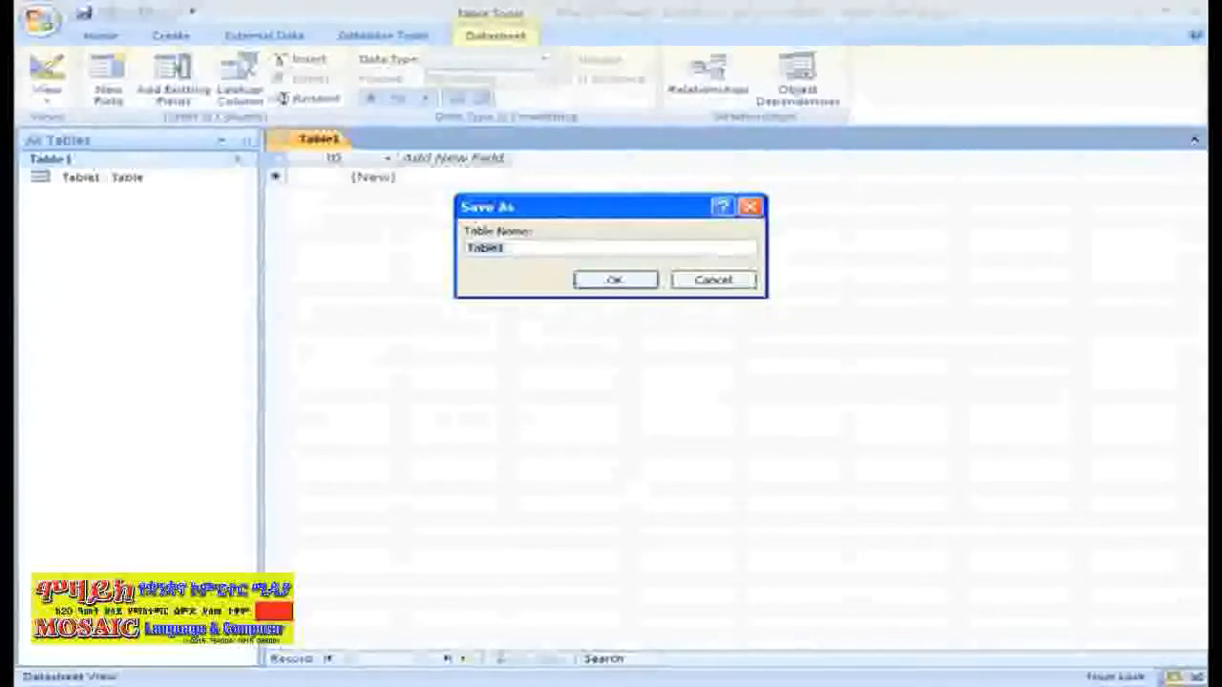
{"action": "type", "text": "t"}
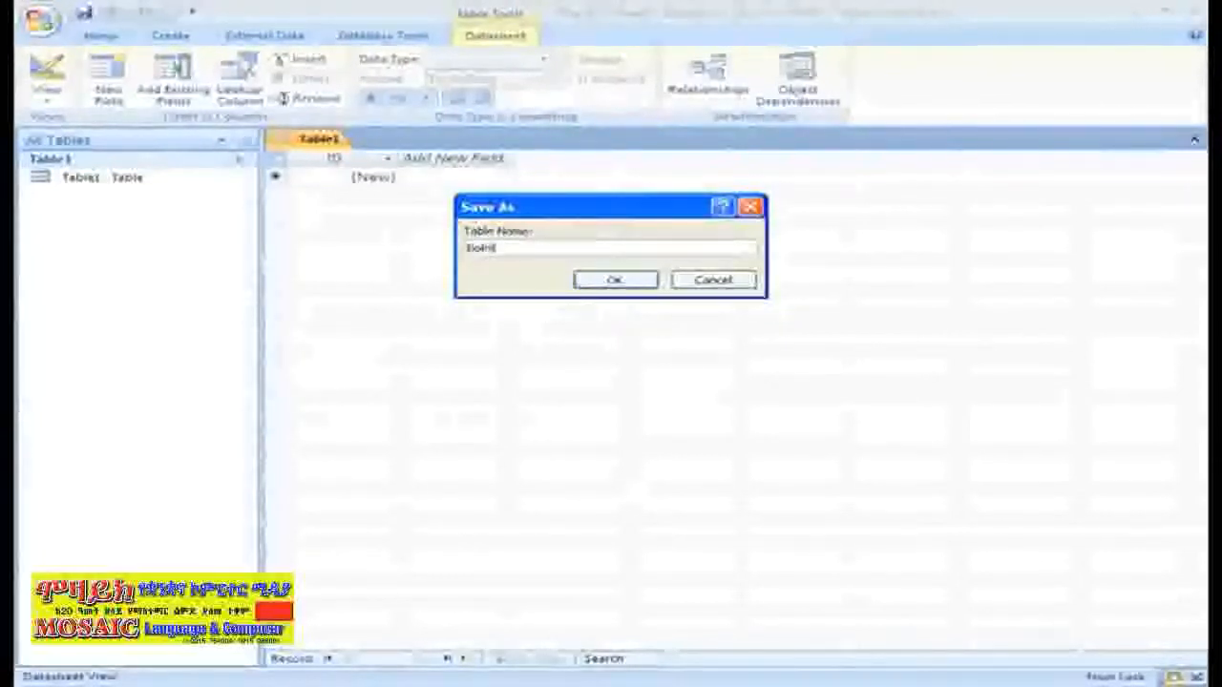
{"action": "left_click", "coordinate": [599, 281]}
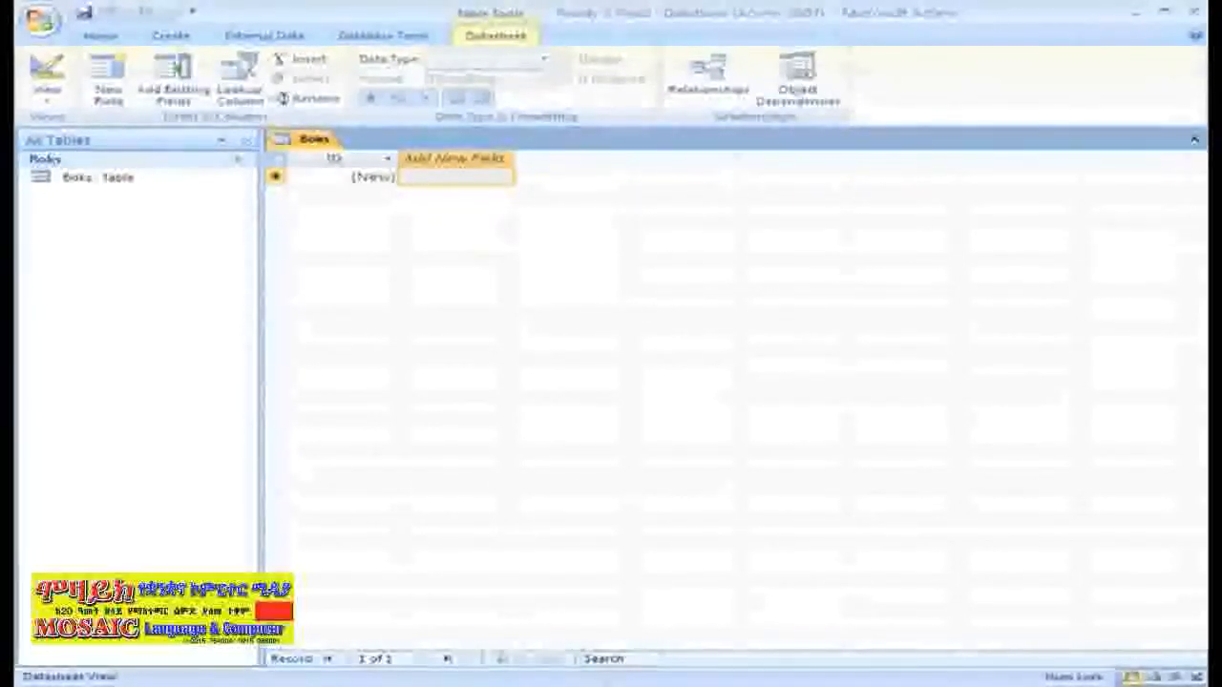
Try to rename the Boks table while it is still open
{"action": "right_click", "coordinate": [68, 181]}
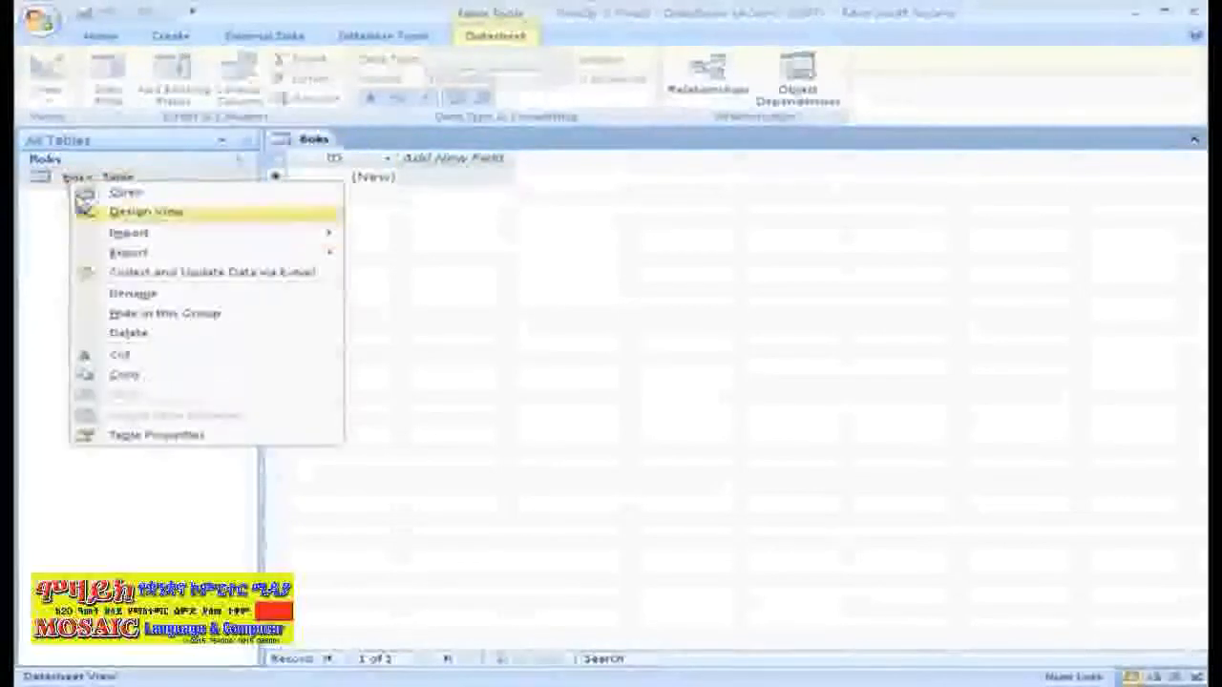
{"action": "left_click", "coordinate": [134, 294]}
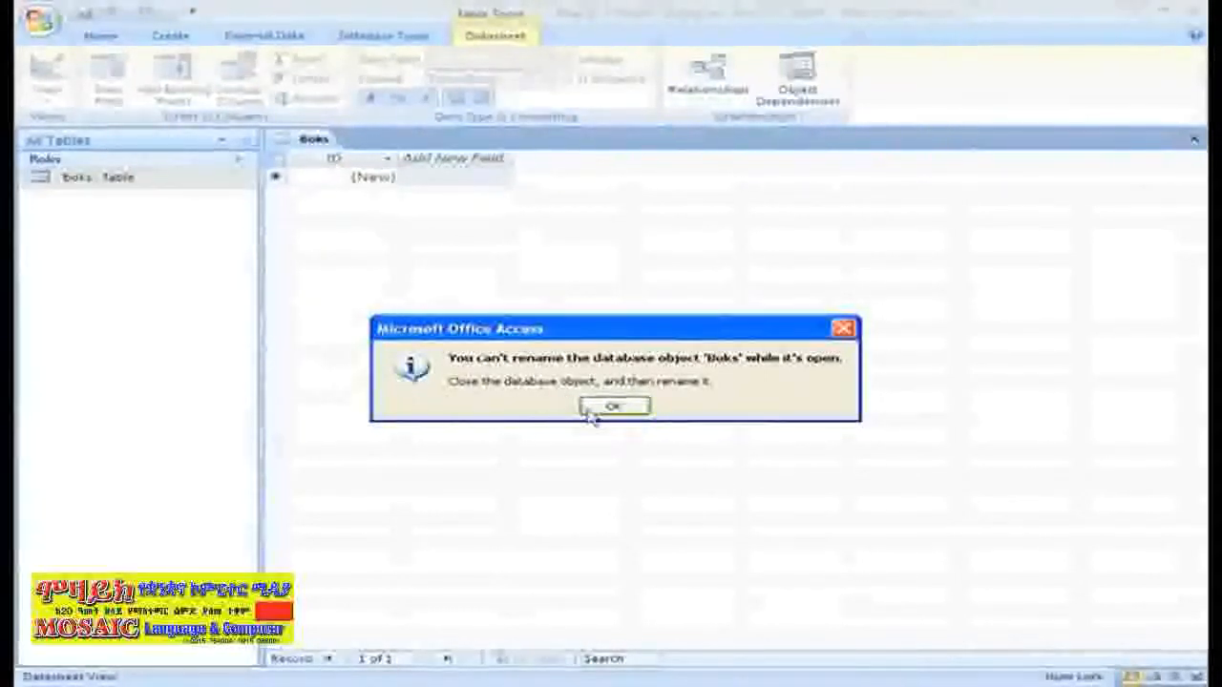
{"action": "left_click", "coordinate": [589, 412]}
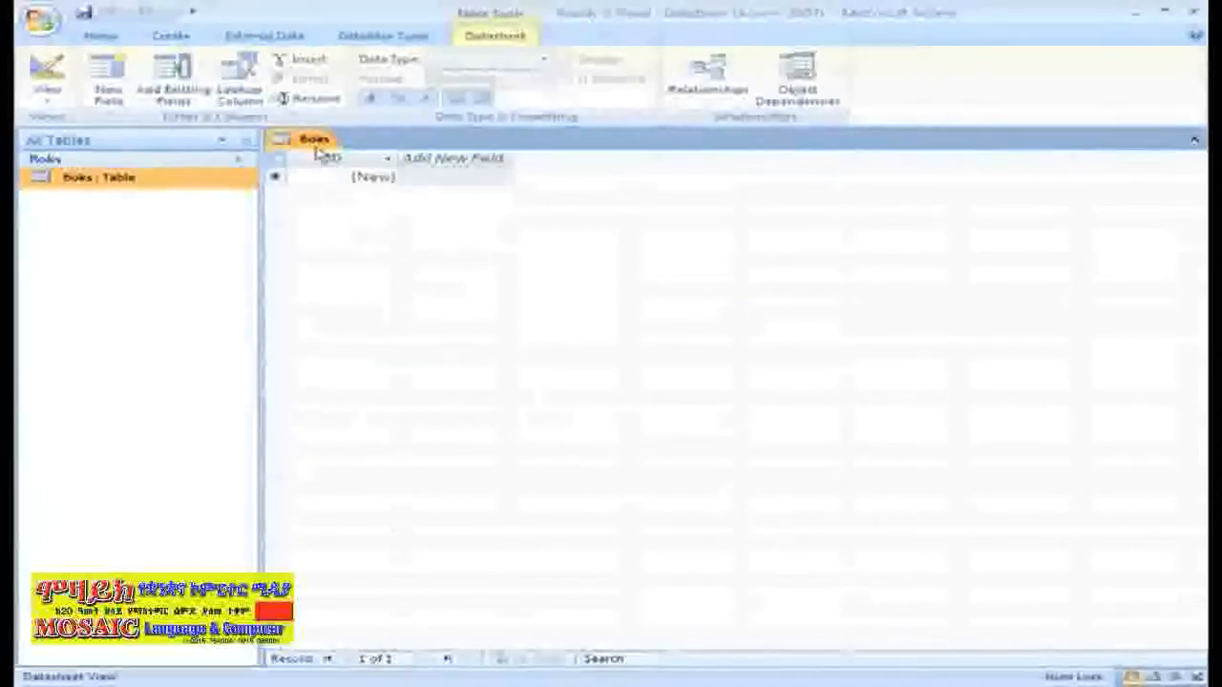
Close the Boks table so it can be renamed Books, and open the renamed table in Datasheet View
{"action": "right_click", "coordinate": [317, 148]}
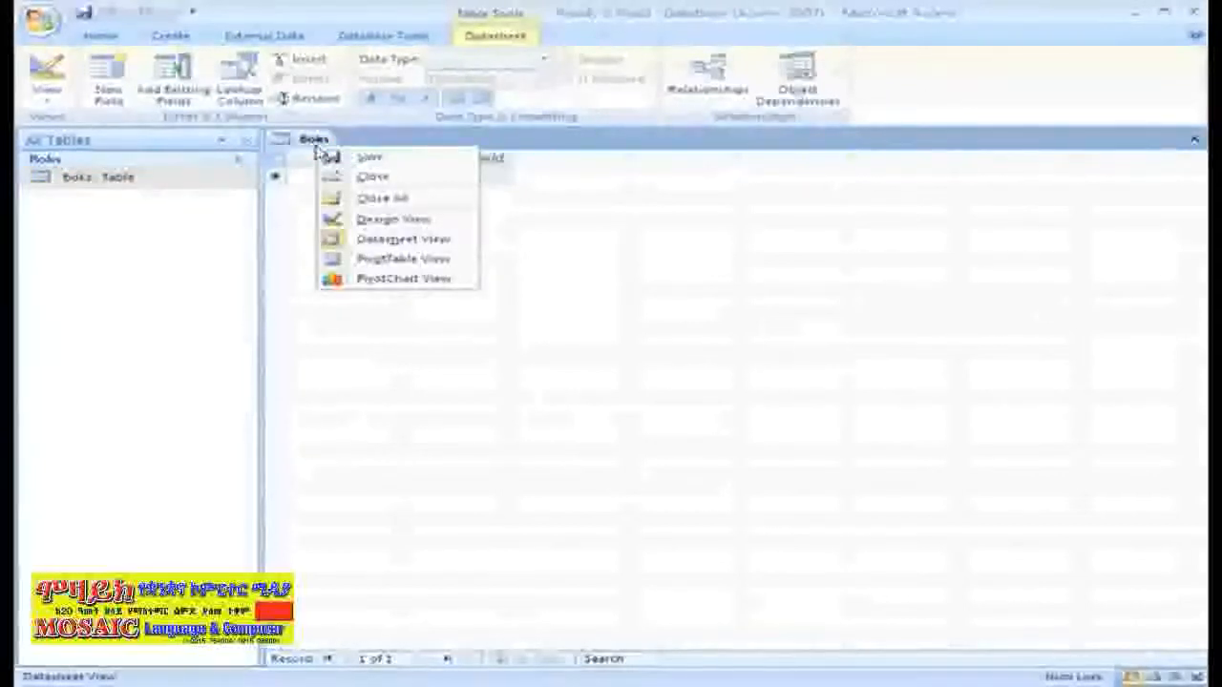
{"action": "left_click", "coordinate": [361, 178]}
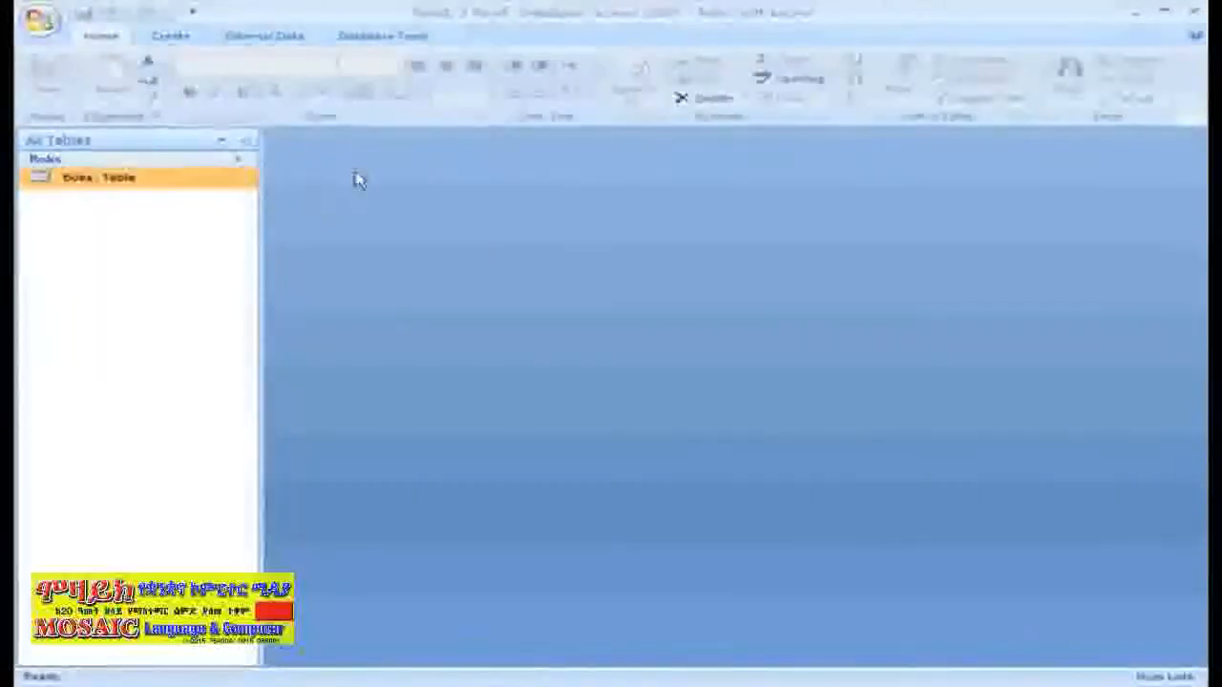
{"action": "right_click", "coordinate": [124, 182]}
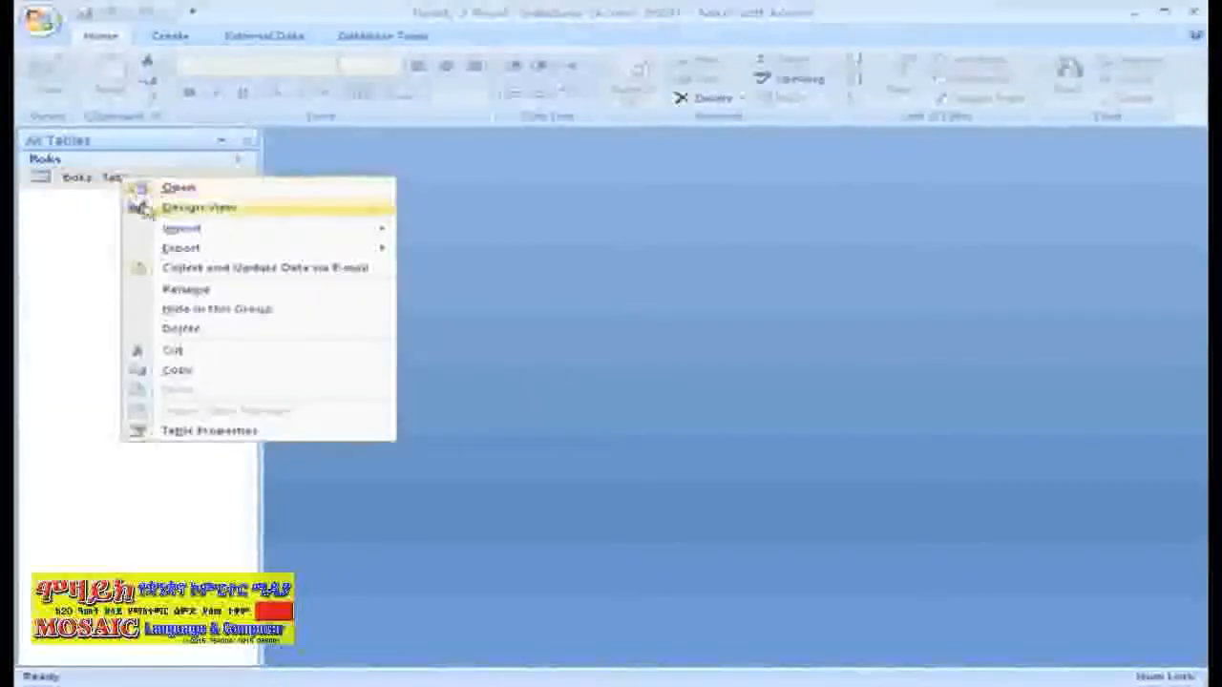
{"action": "left_click", "coordinate": [219, 290]}
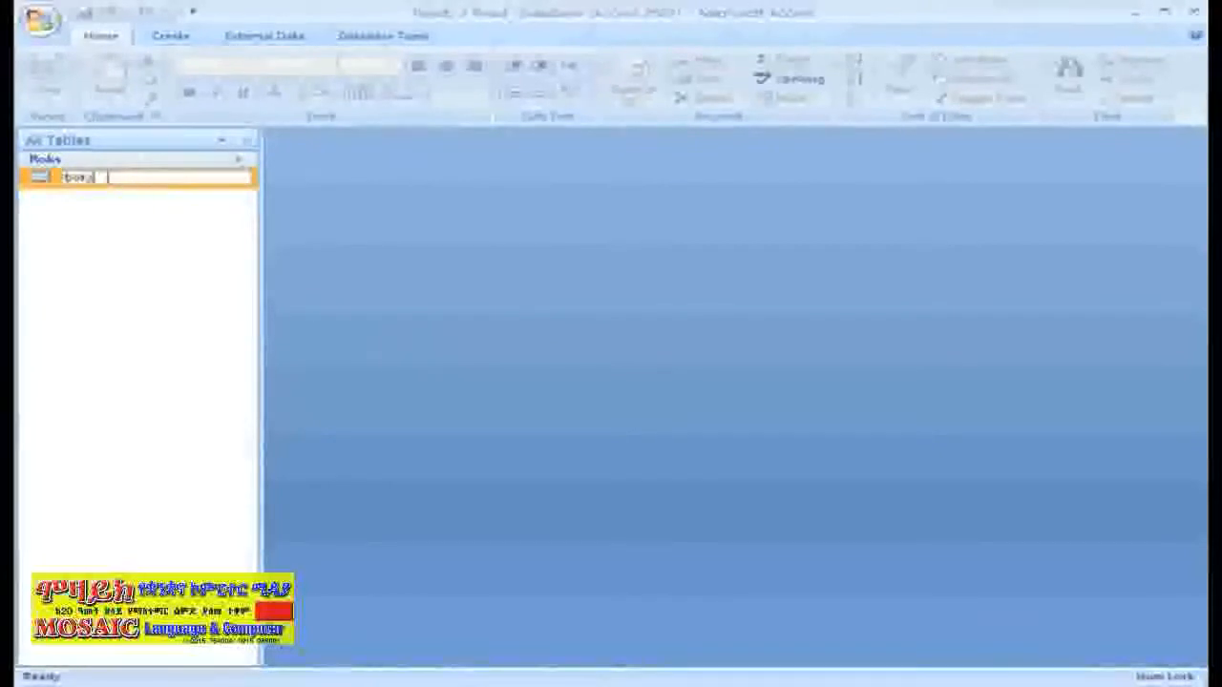
{"action": "left_click_drag", "start_coordinate": [108, 178], "coordinate": [53, 183]}
{"action": "type", "text": "Book"}
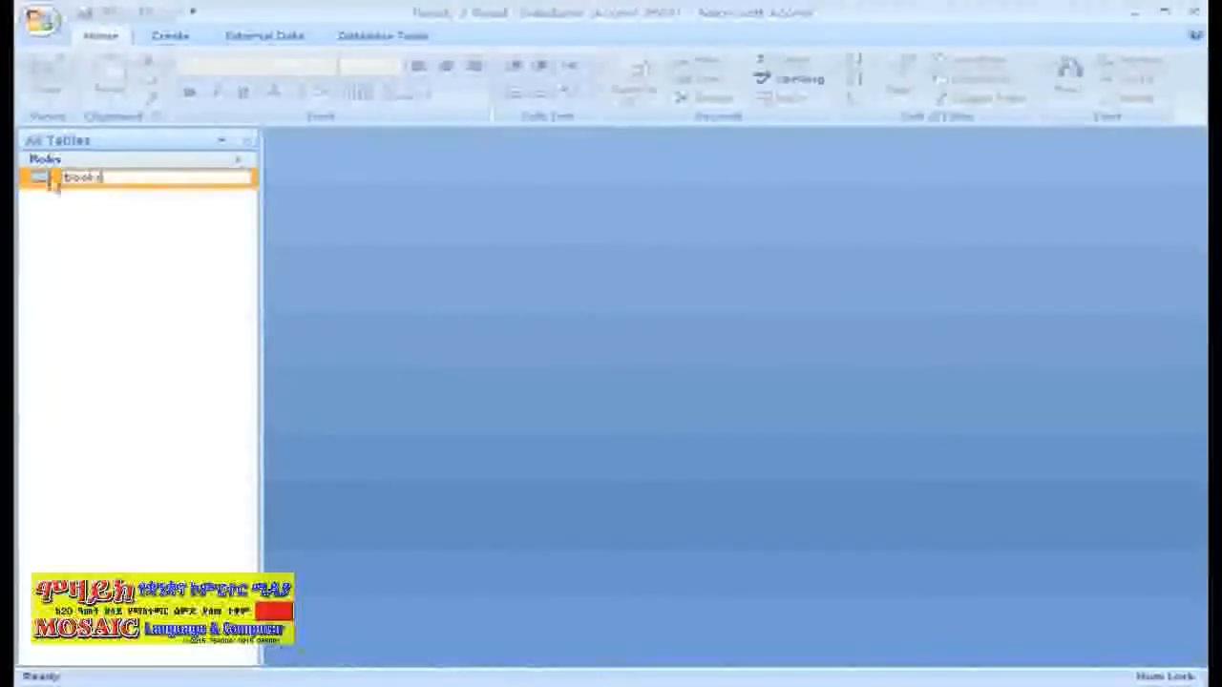
{"action": "type", "text": "s : Table"}
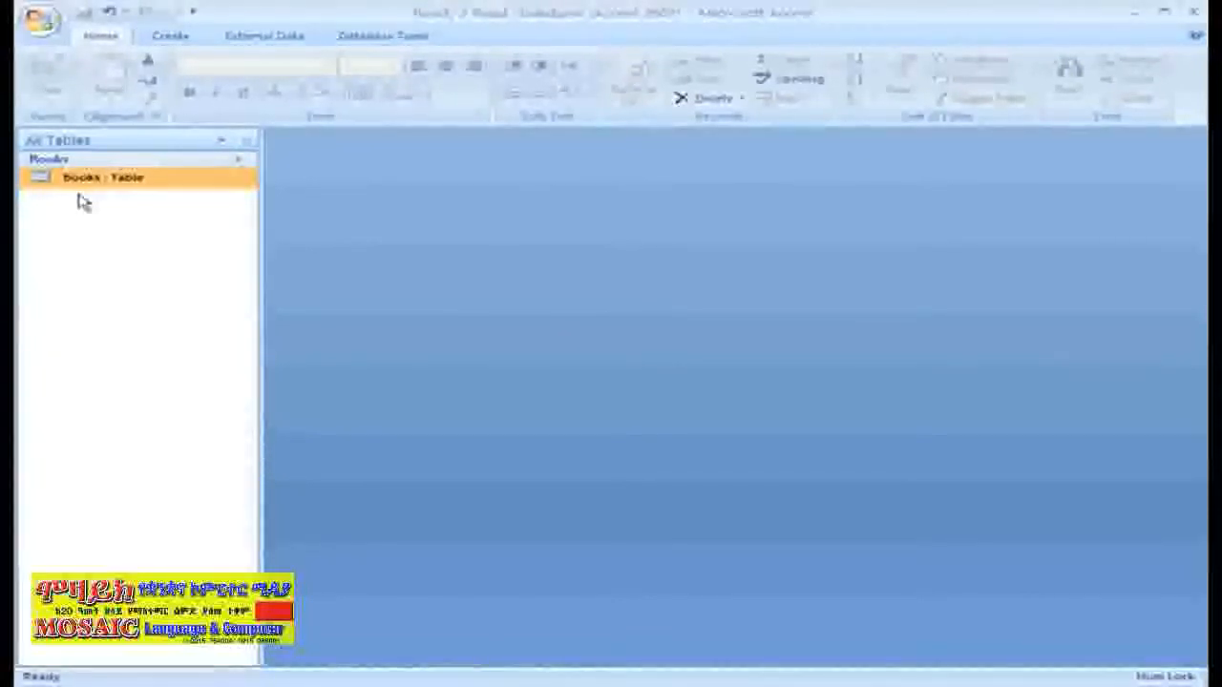
{"action": "double_click", "coordinate": [83, 177]}
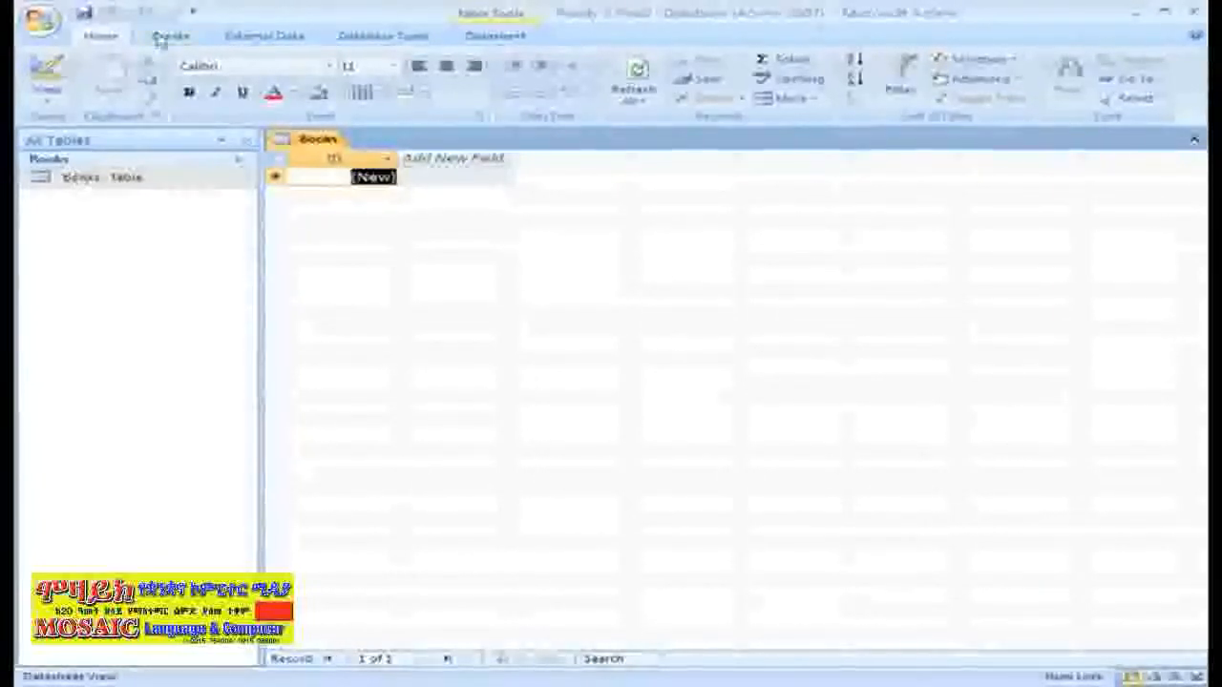
Create a second table in the database and save it as Customers
{"action": "left_click", "coordinate": [163, 38]}
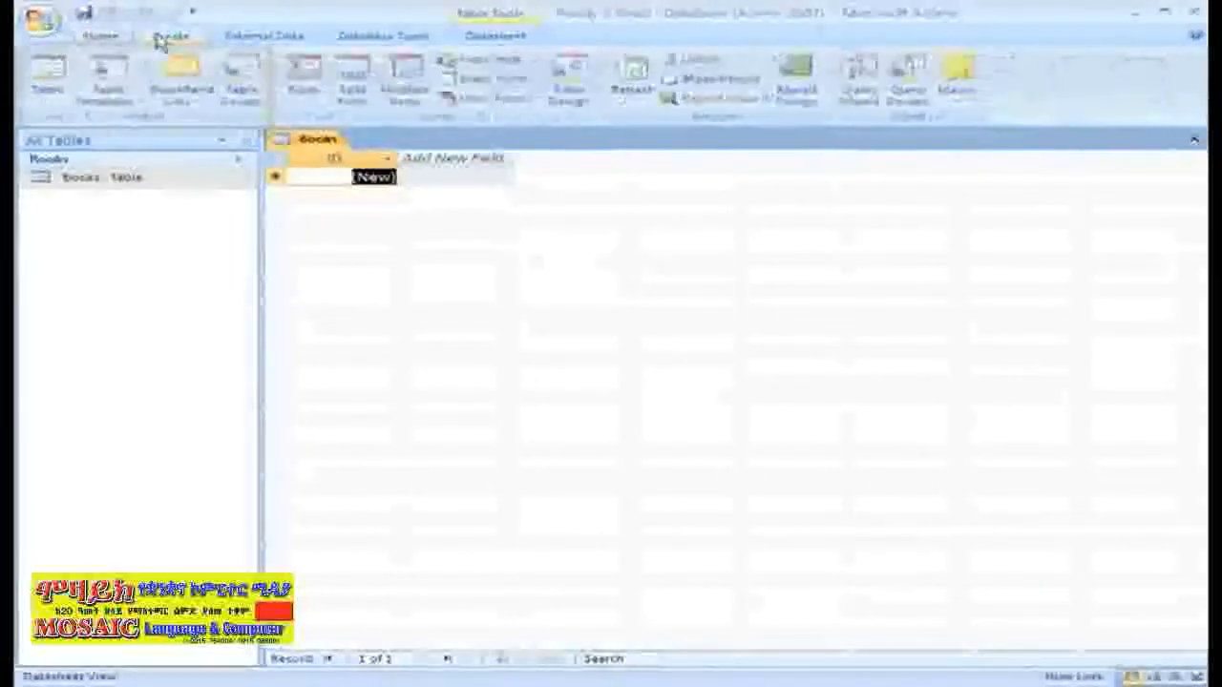
{"action": "left_click", "coordinate": [48, 95]}
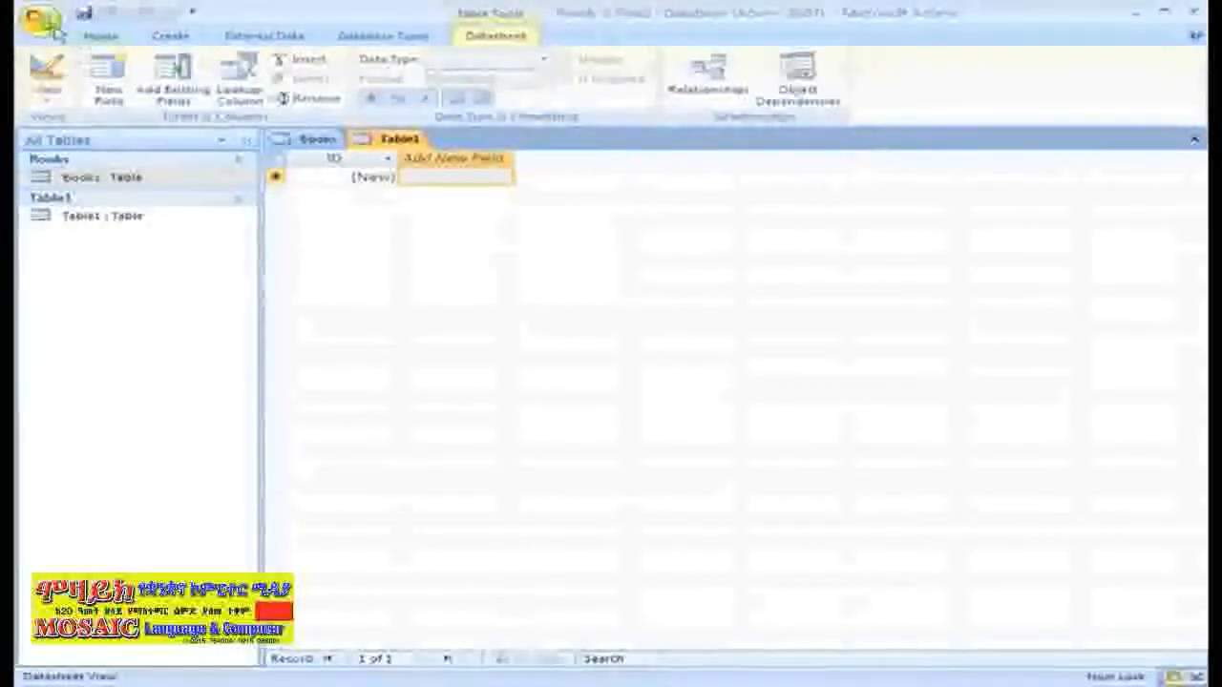
{"action": "left_click", "coordinate": [54, 28]}
{"action": "left_click", "coordinate": [86, 137]}
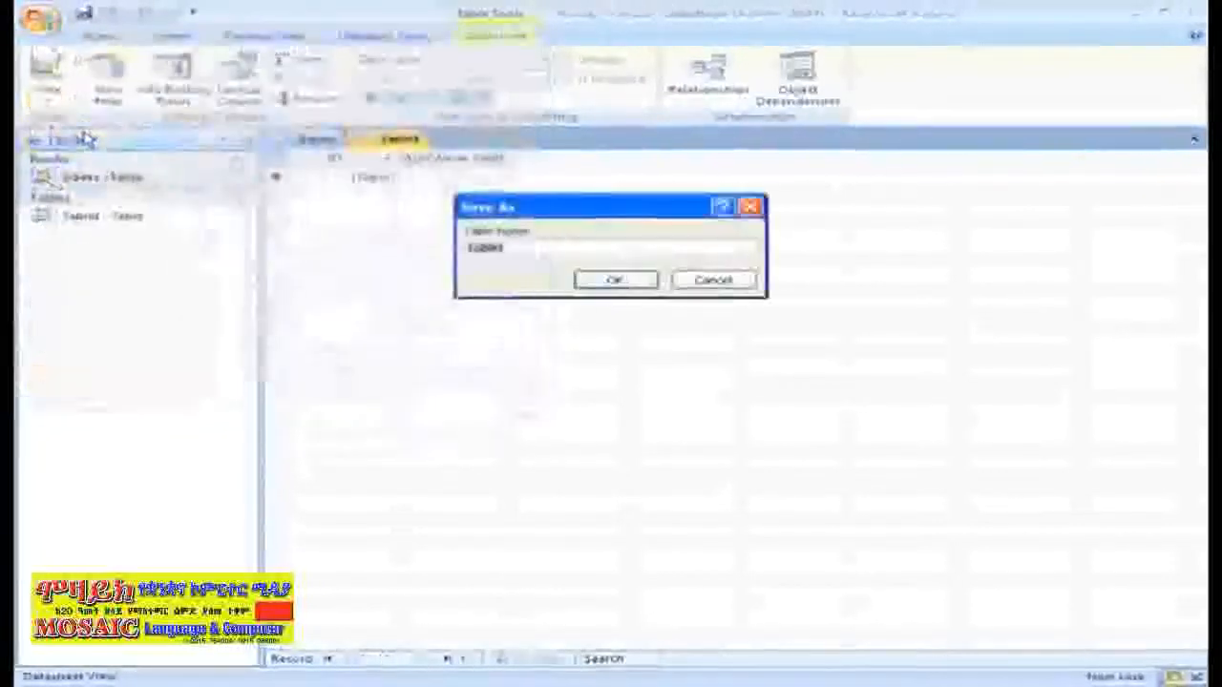
{"action": "type", "text": "Cl"}
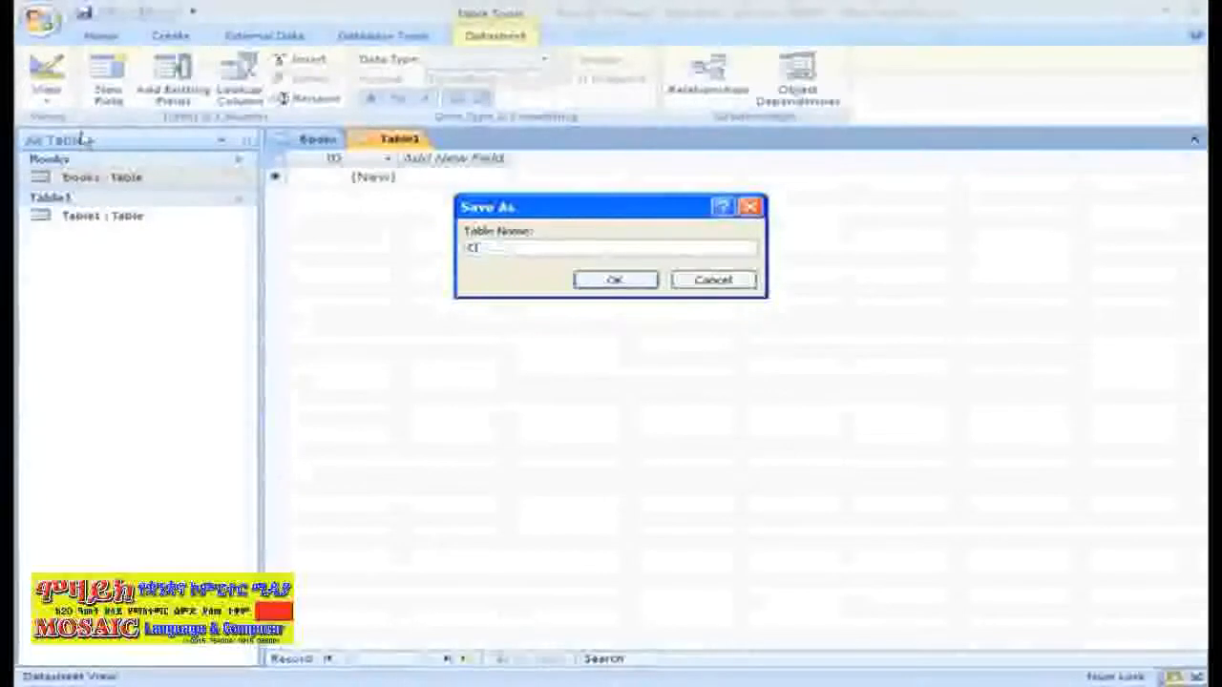
{"action": "type", "text": "stomers"}
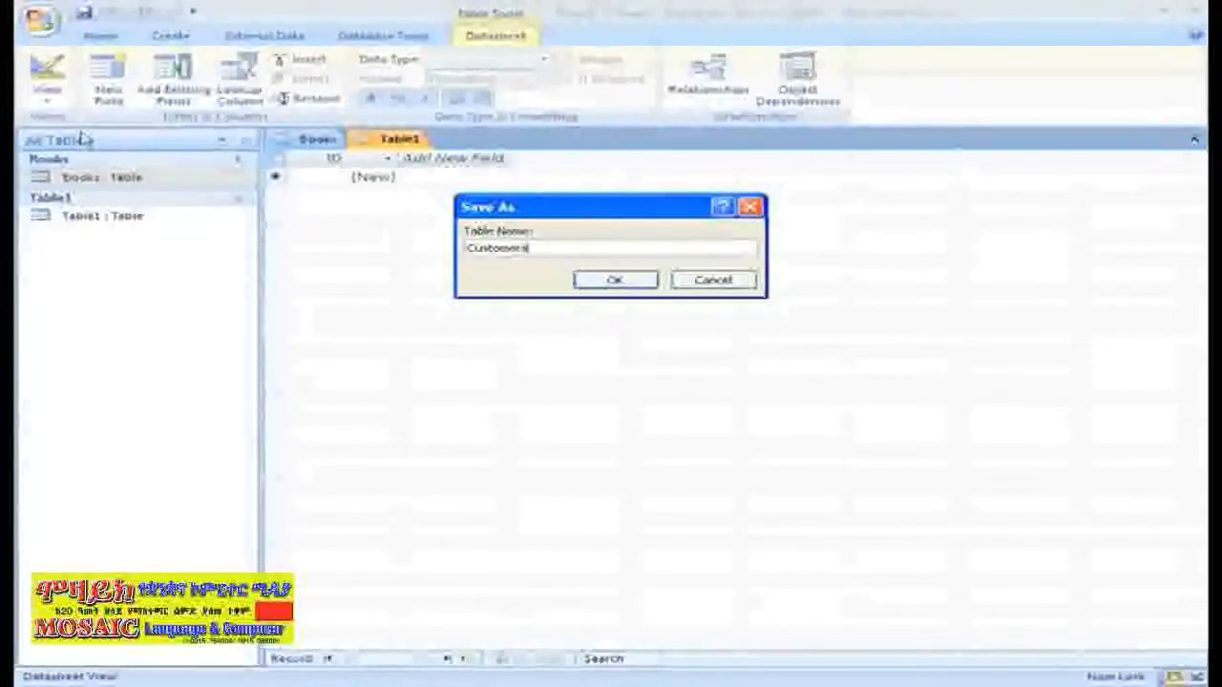
{"action": "left_click", "coordinate": [614, 281]}
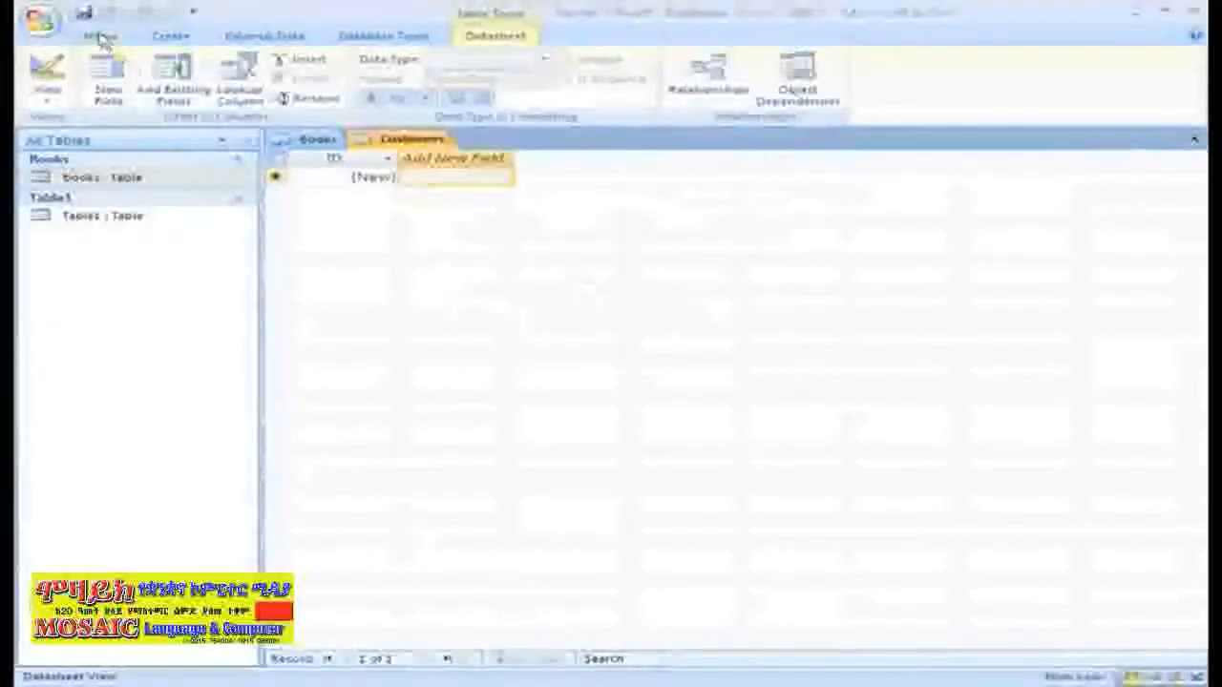
Create a third table in the database and save it as Orders
{"action": "left_click", "coordinate": [161, 42]}
{"action": "left_click", "coordinate": [45, 81]}
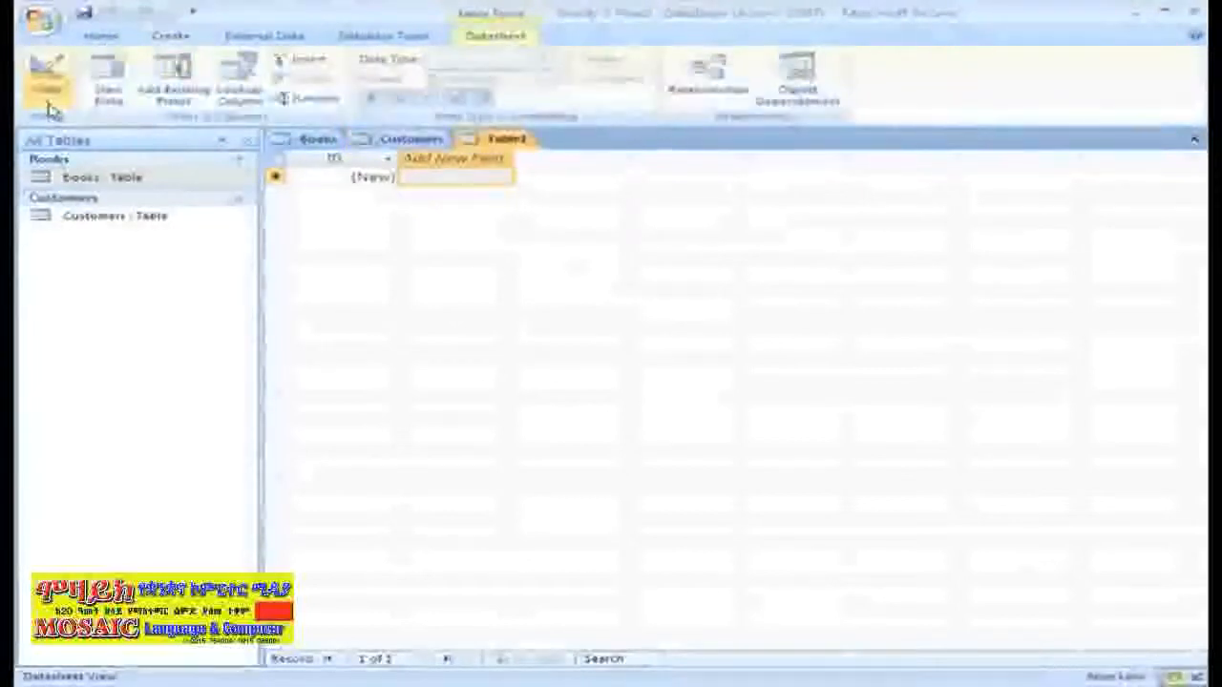
{"action": "left_click", "coordinate": [38, 19]}
{"action": "left_click", "coordinate": [82, 138]}
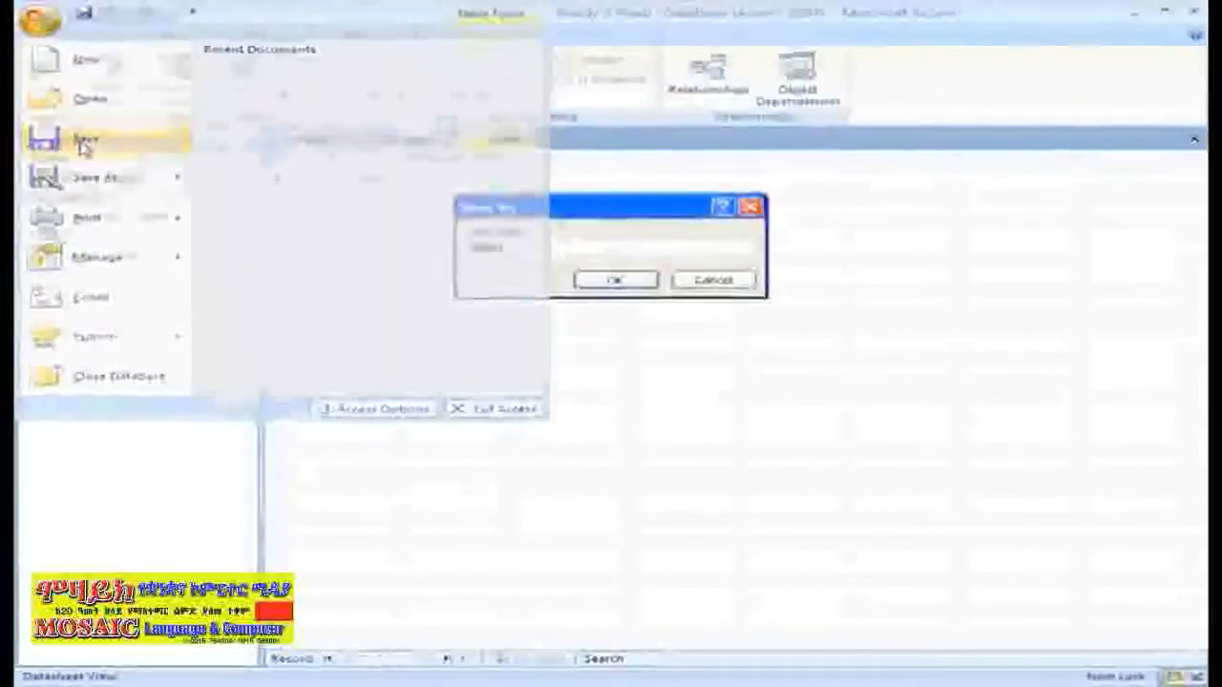
{"action": "type", "text": "Orders"}
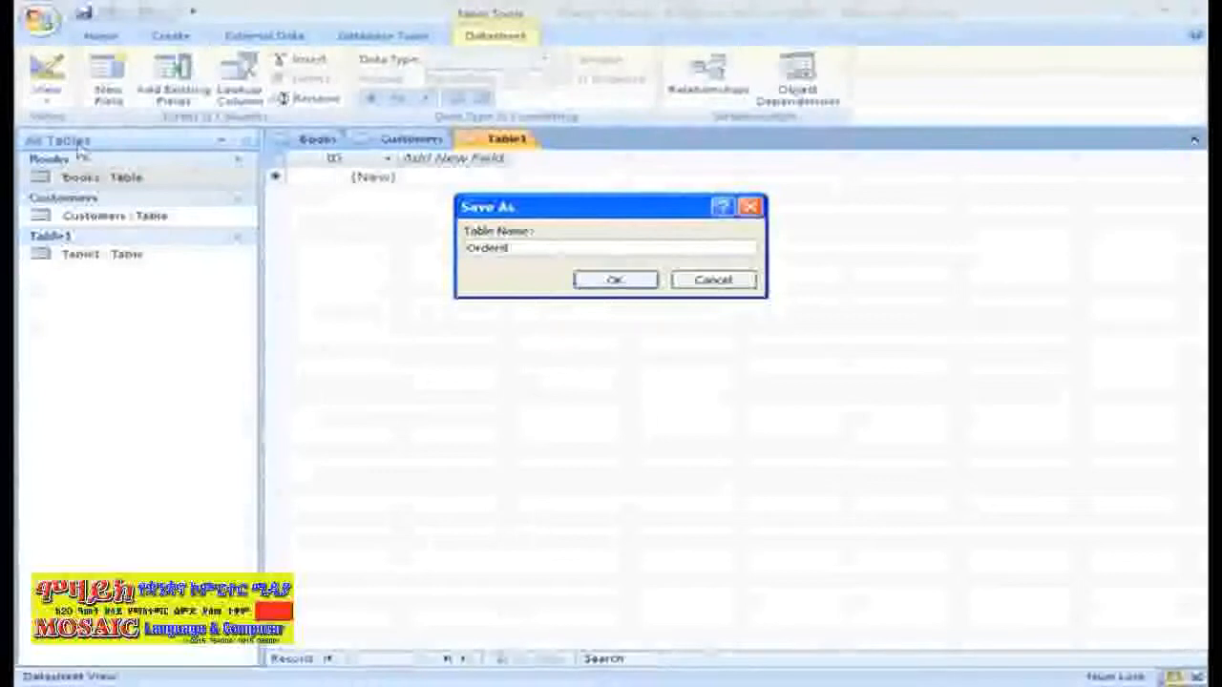
{"action": "left_click", "coordinate": [613, 281]}
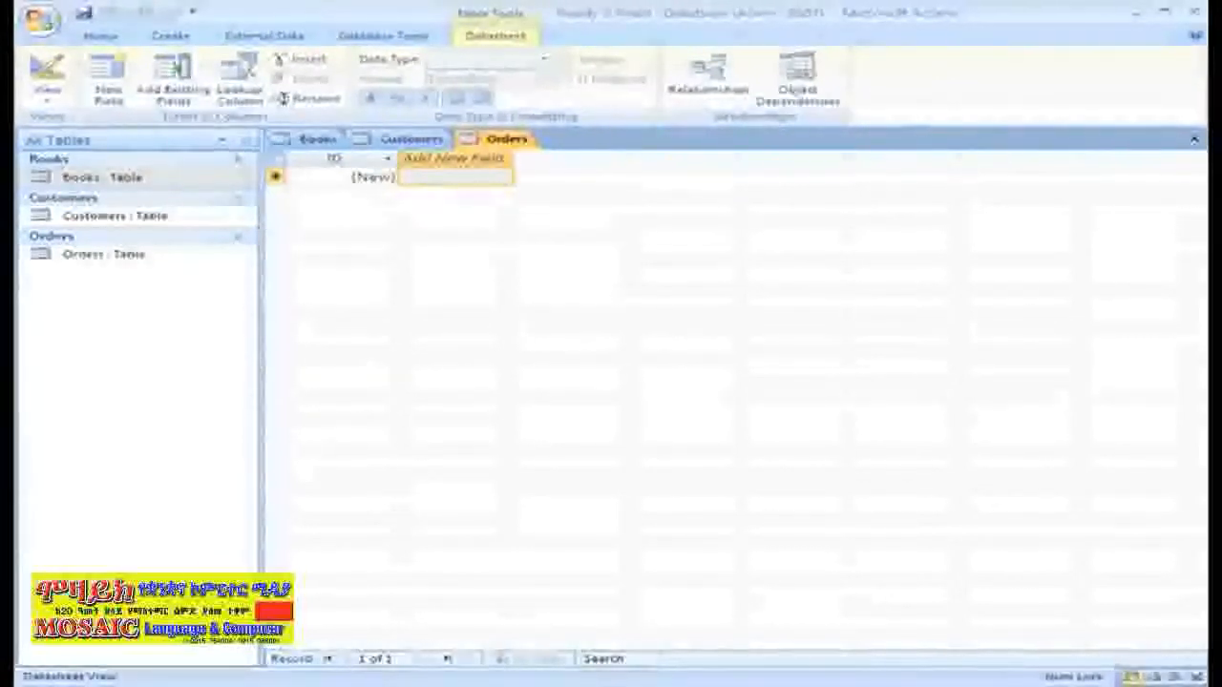
In the Books table, rename the ID field as Book ID
{"action": "left_click", "coordinate": [300, 142]}
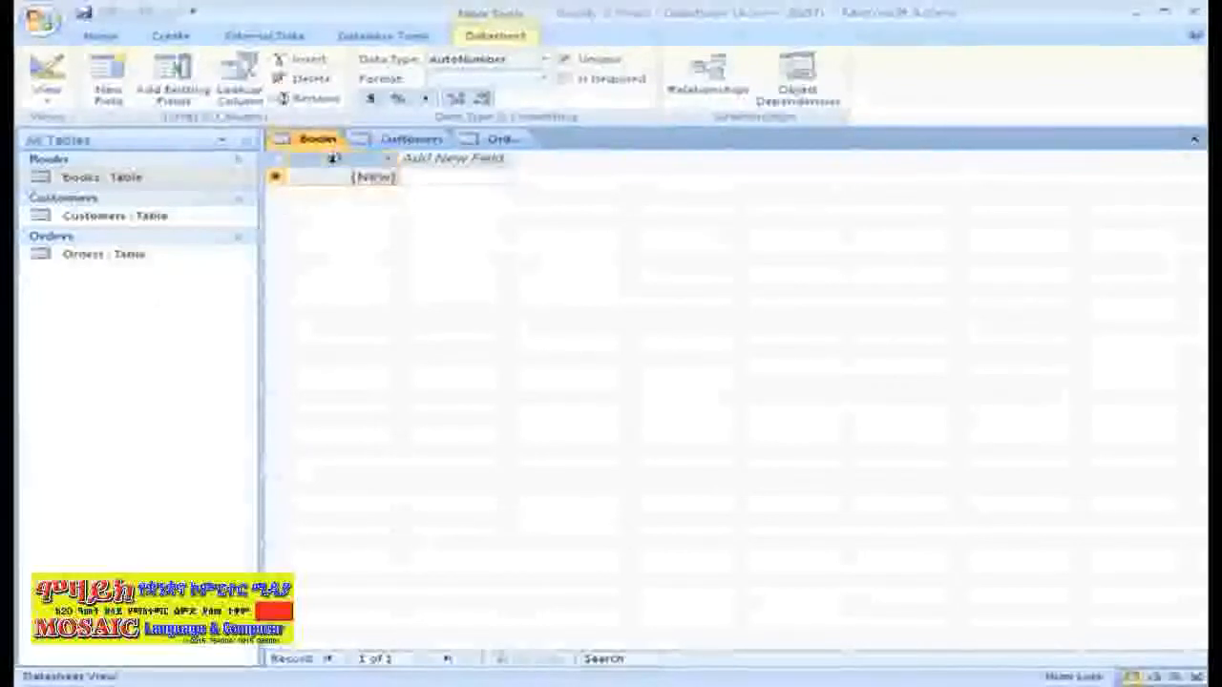
{"action": "left_click", "coordinate": [316, 101]}
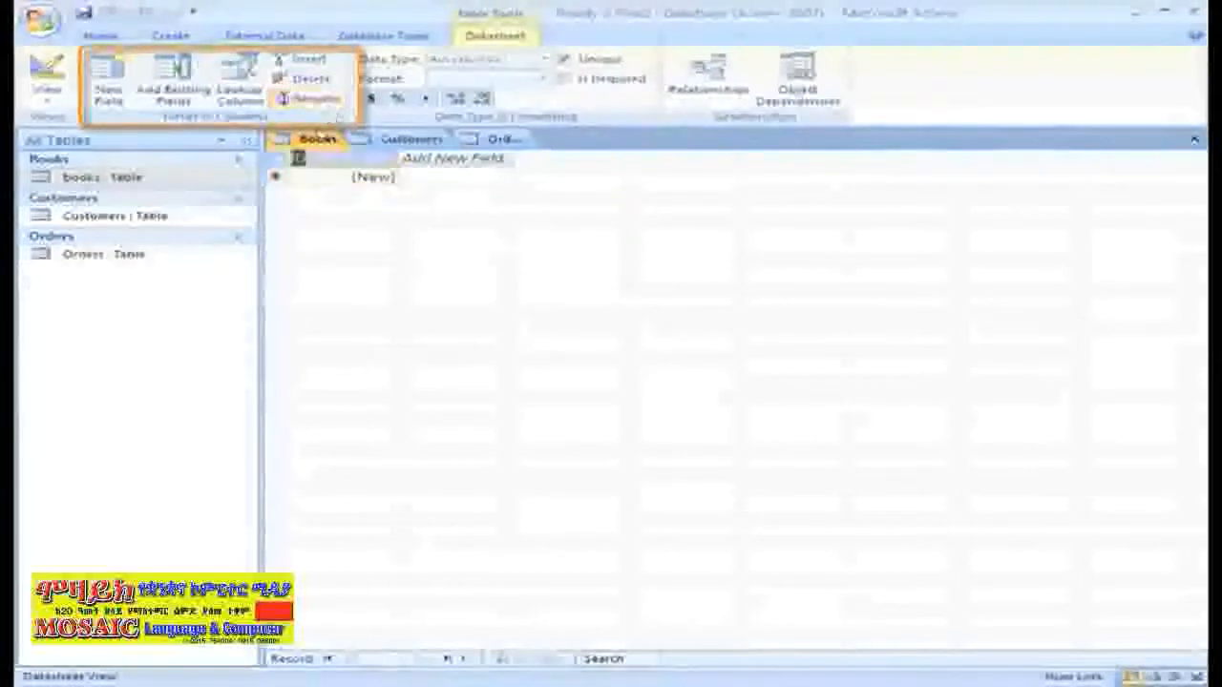
{"action": "type", "text": "Book"}
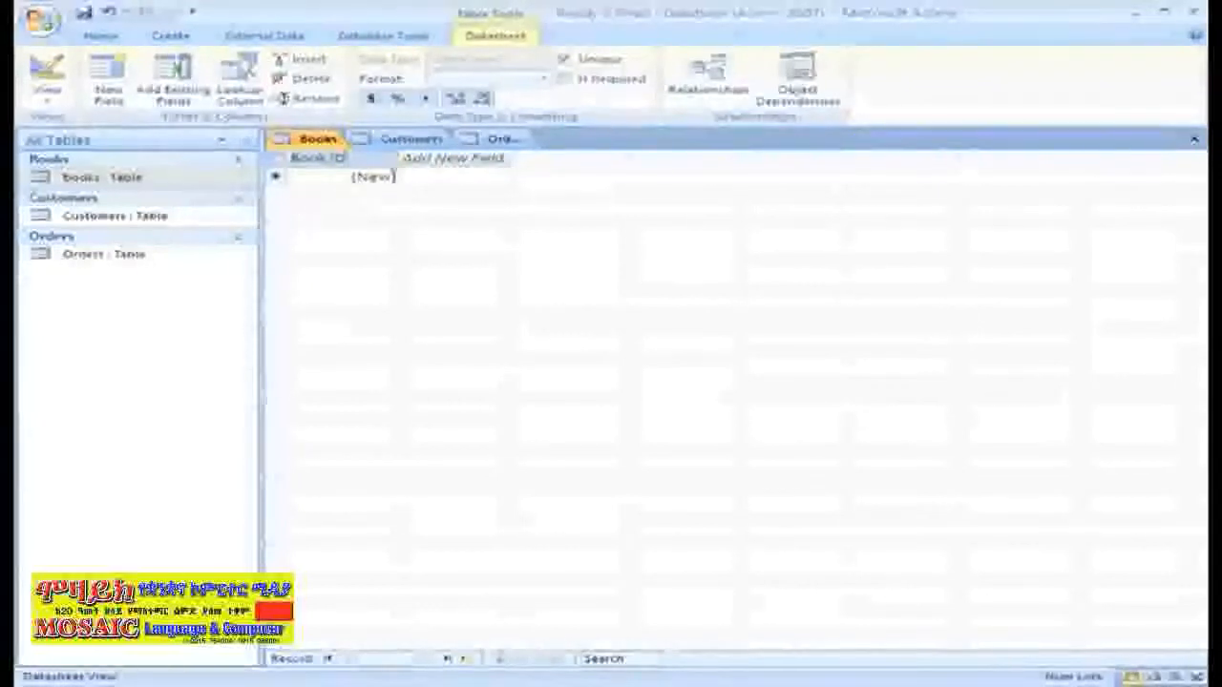
Add a new field named Title after the Book ID field in the Books table
{"action": "left_click", "coordinate": [445, 159]}
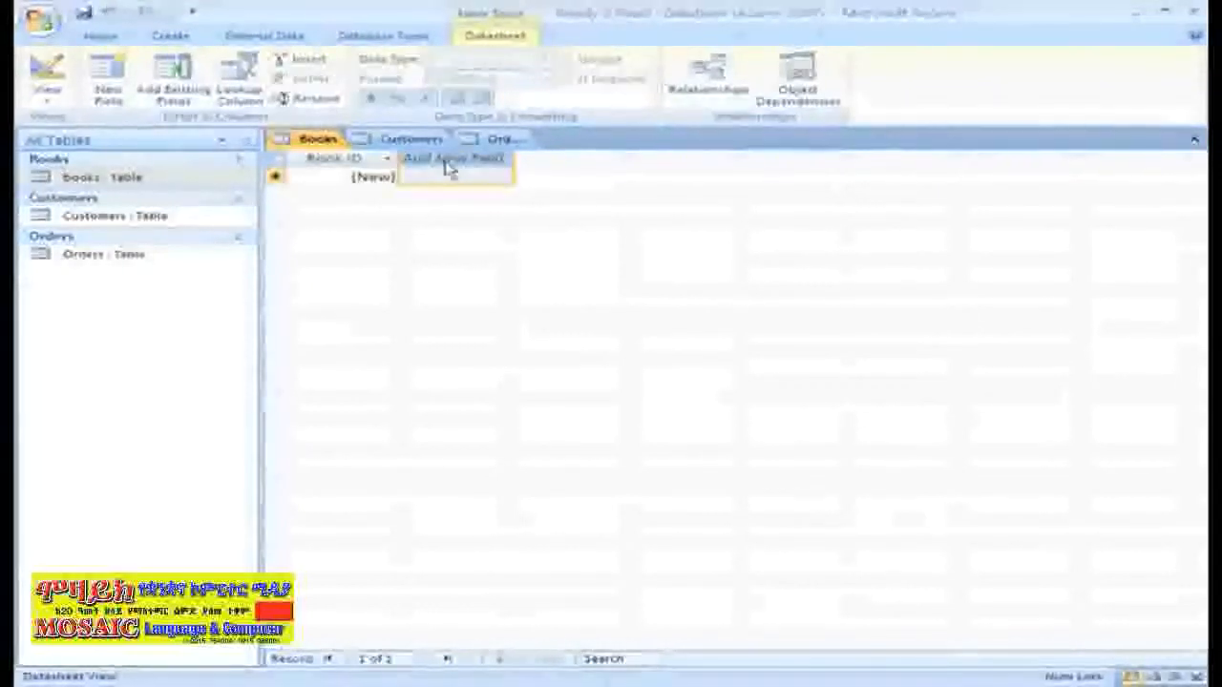
{"action": "double_click", "coordinate": [449, 160]}
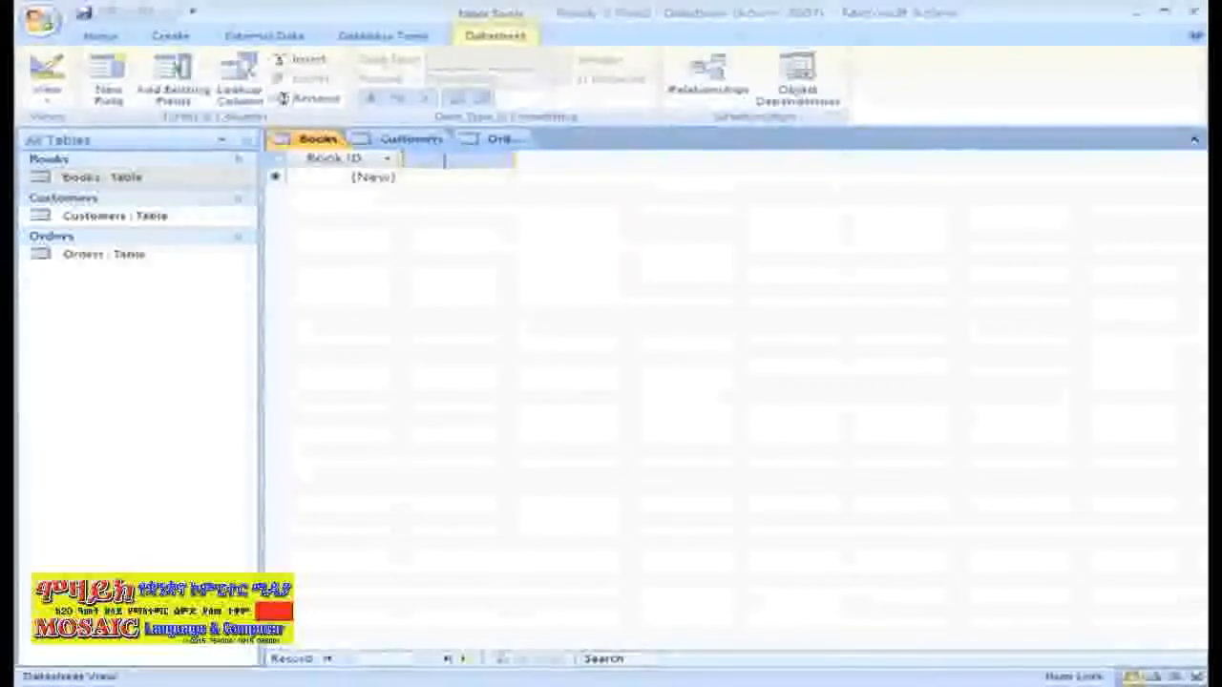
{"action": "type", "text": "Title"}
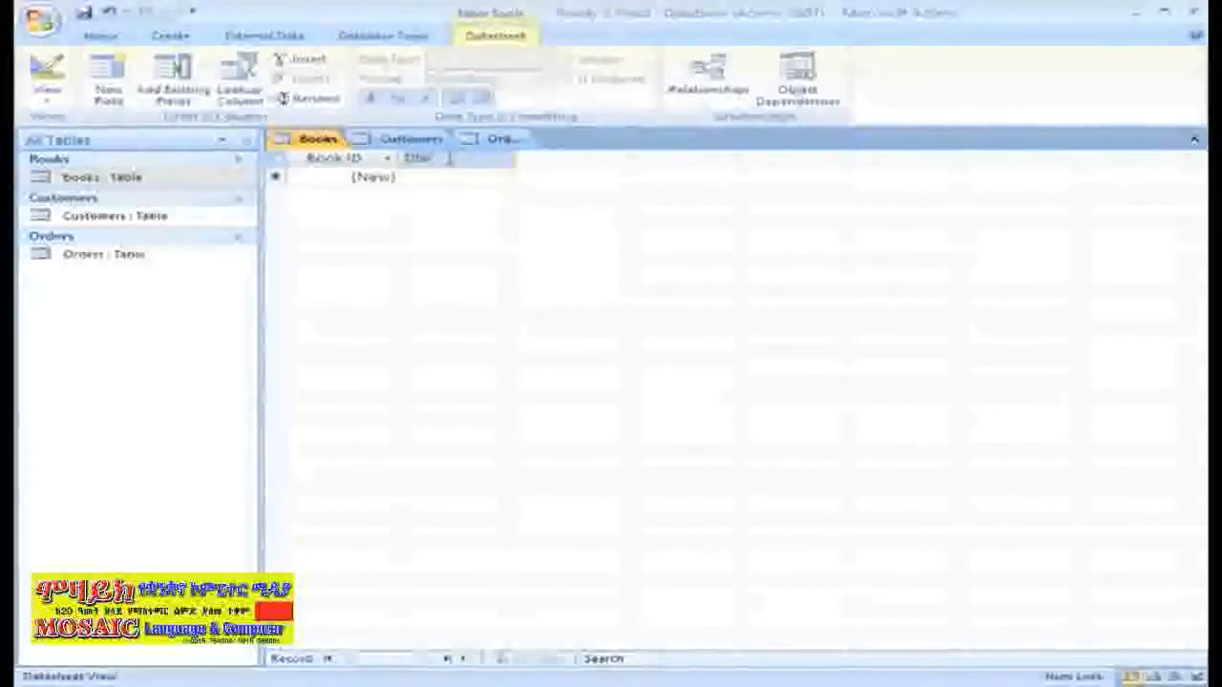
Add the fields Author First, Author Last and Category after Title in the Books table
{"action": "key", "text": "Return"}
{"action": "type", "text": "A"}
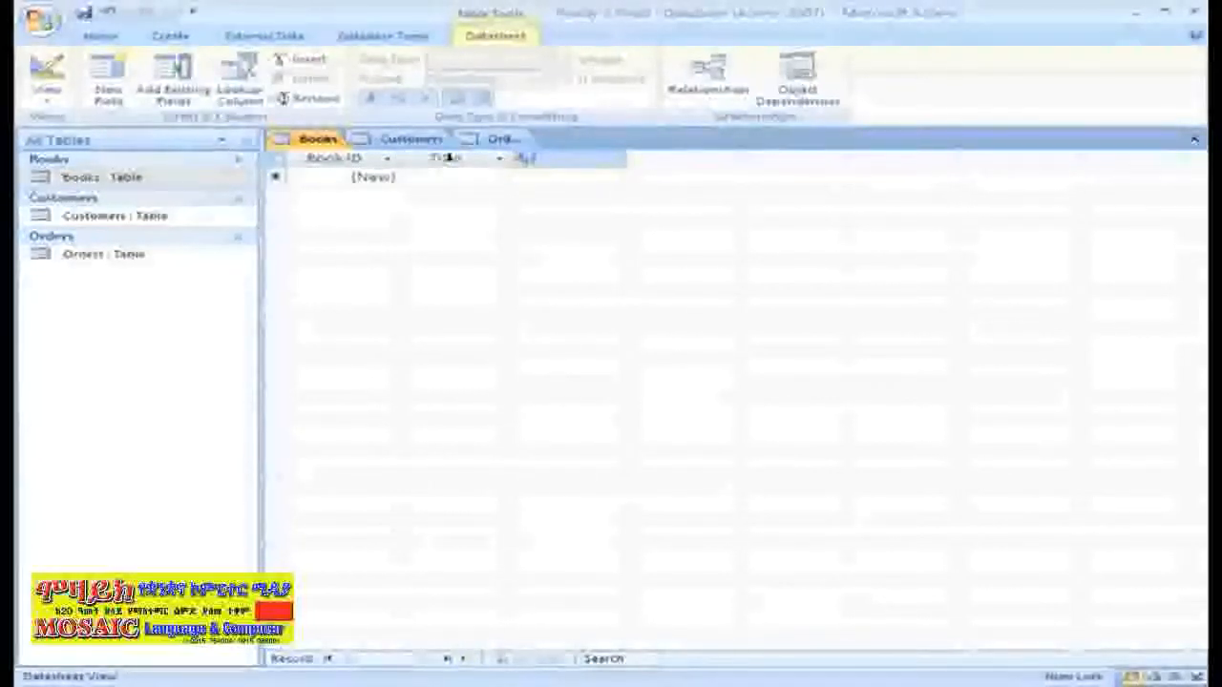
{"action": "type", "text": "uthor"}
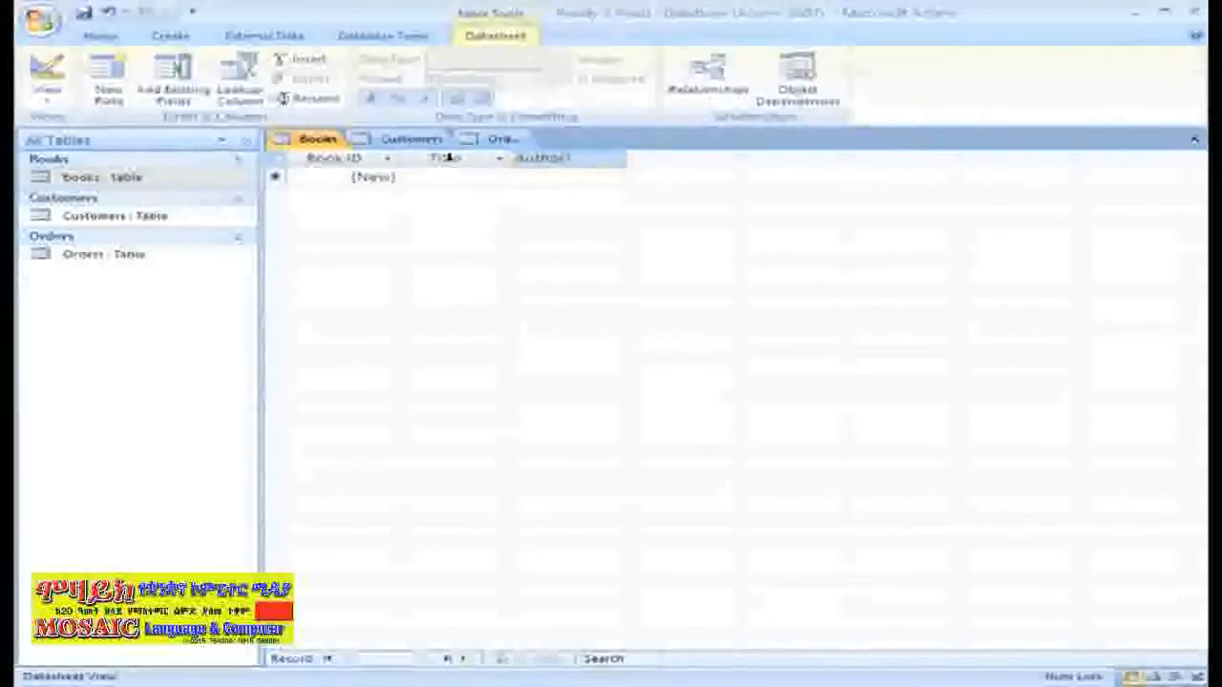
{"action": "type", "text": " First"}
{"action": "key", "text": "Return"}
{"action": "type", "text": "Author"}
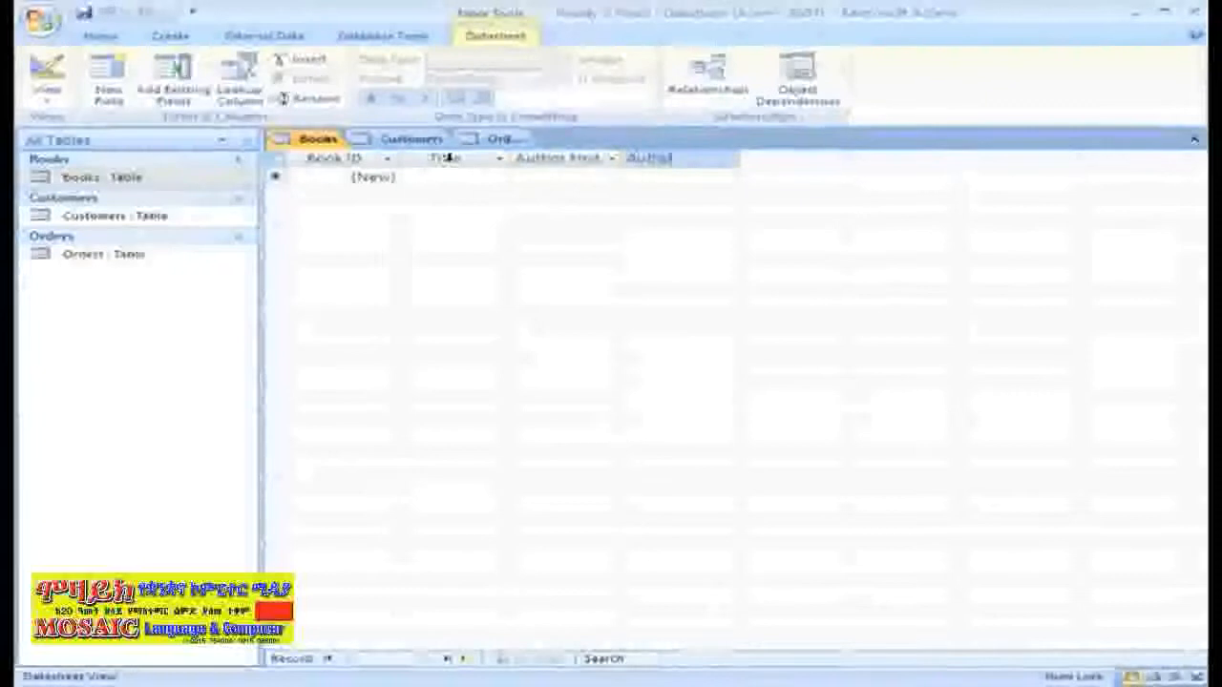
{"action": "type", "text": " Last"}
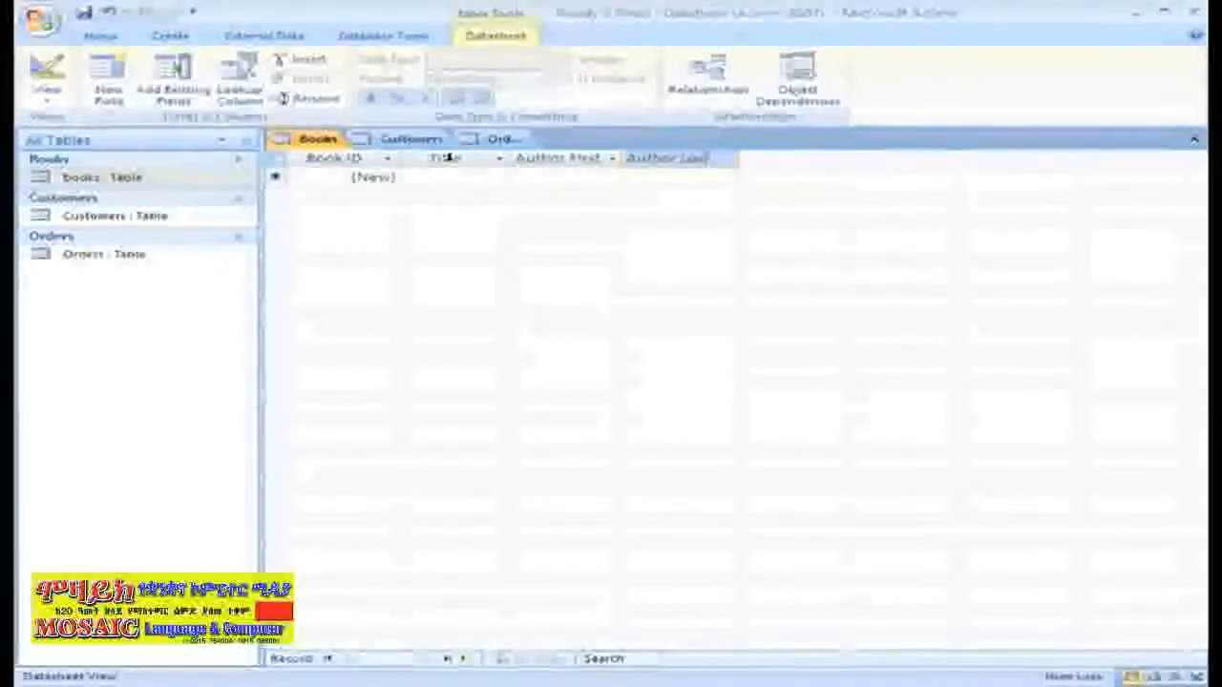
{"action": "key", "text": "Return"}
{"action": "type", "text": "Categ"}
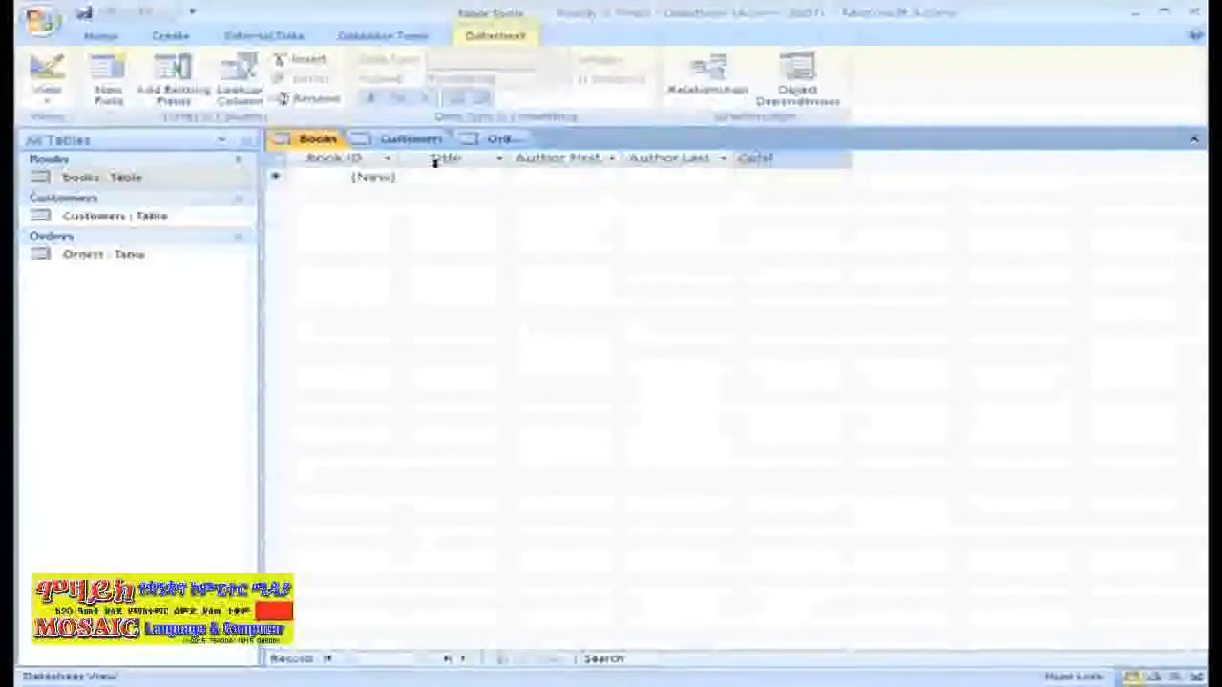
{"action": "type", "text": "oryry"}
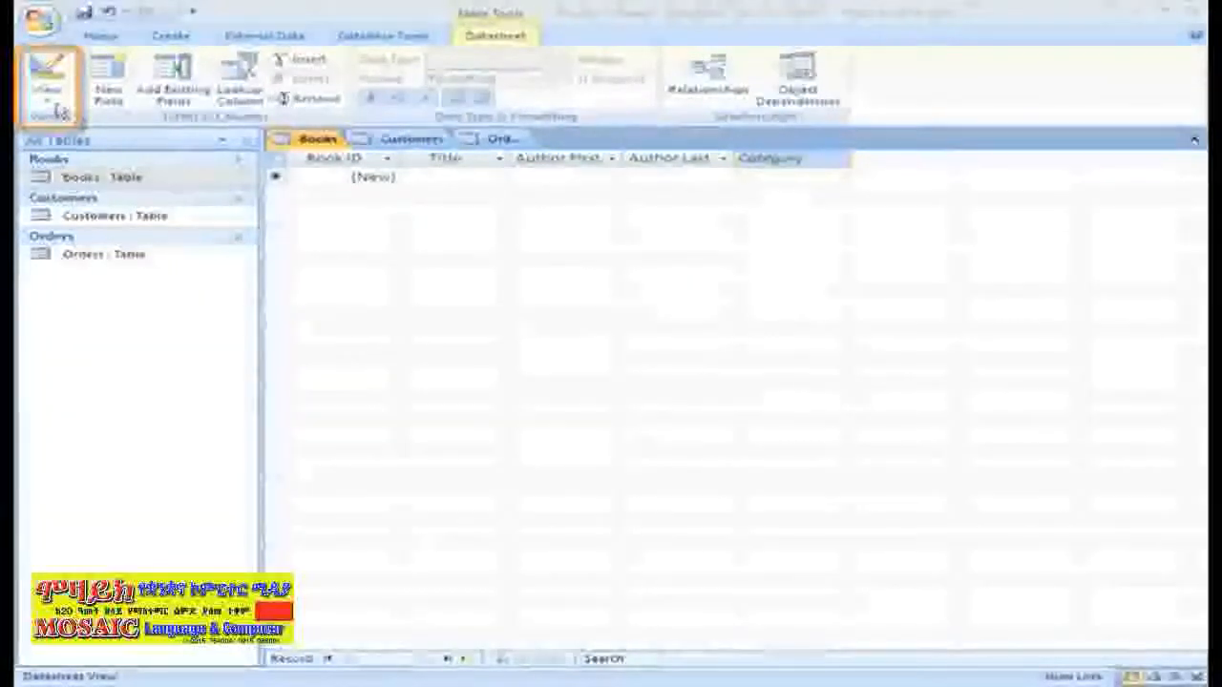
In the Books table's Design View, add a Price field below Category with the Currency data type
{"action": "left_click", "coordinate": [52, 107]}
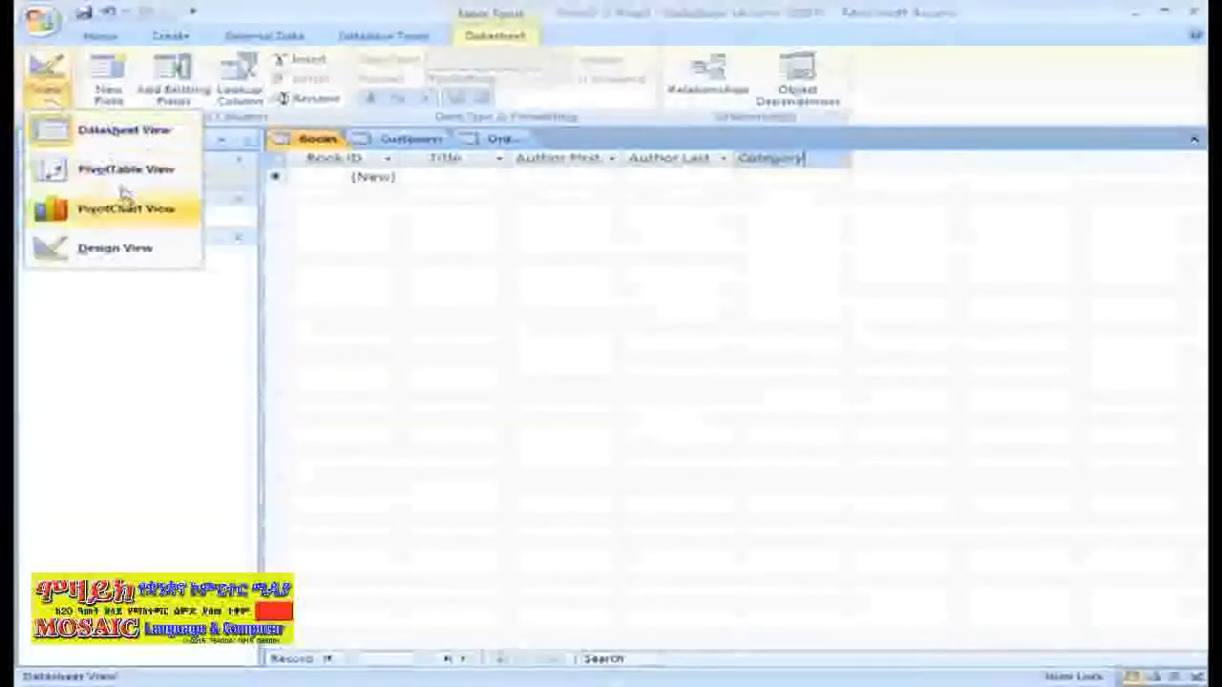
{"action": "left_click", "coordinate": [165, 260]}
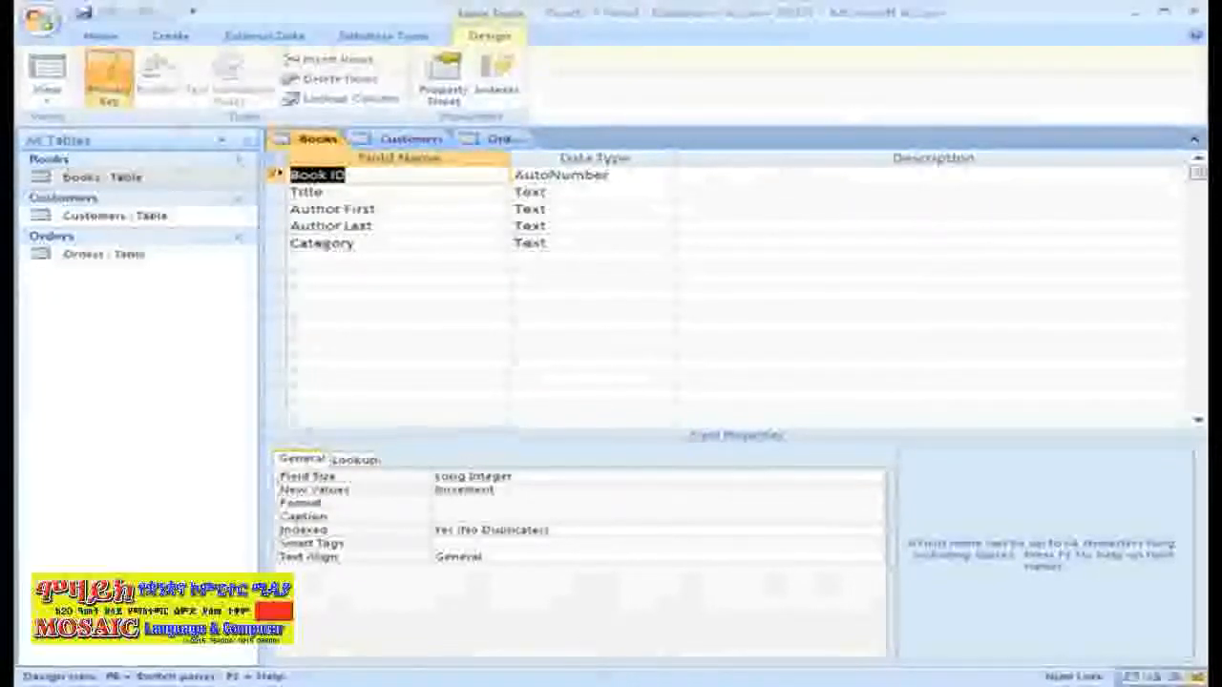
{"action": "left_click", "coordinate": [310, 260]}
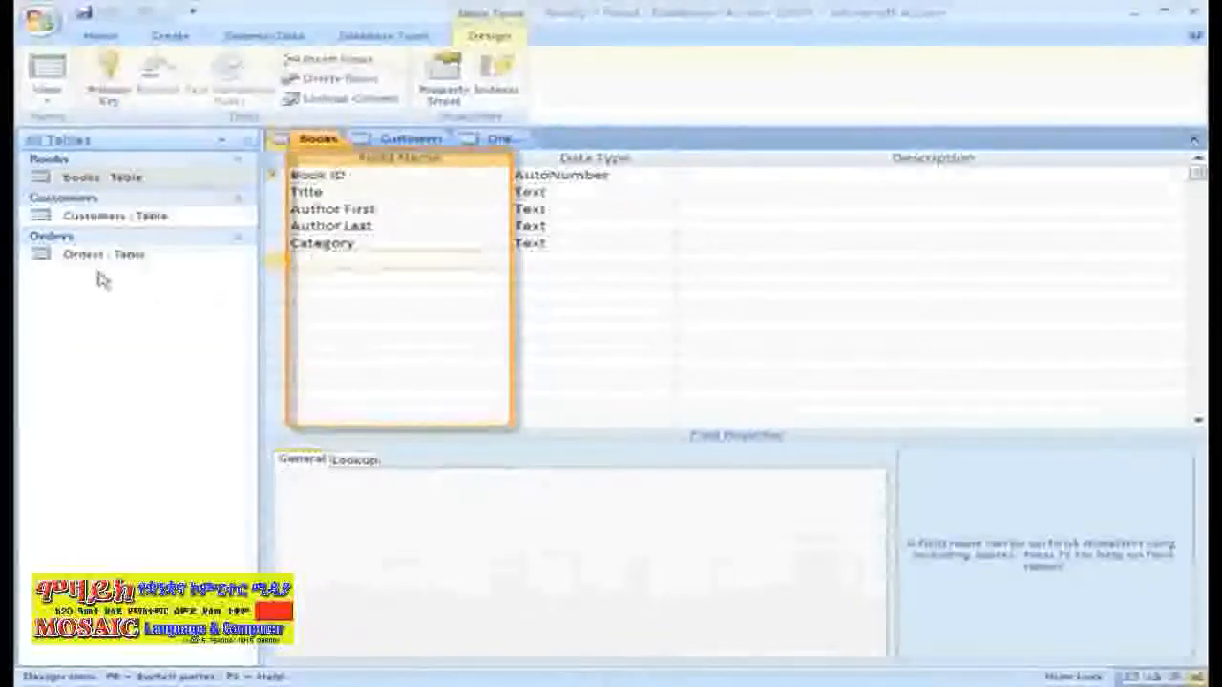
{"action": "type", "text": "Price"}
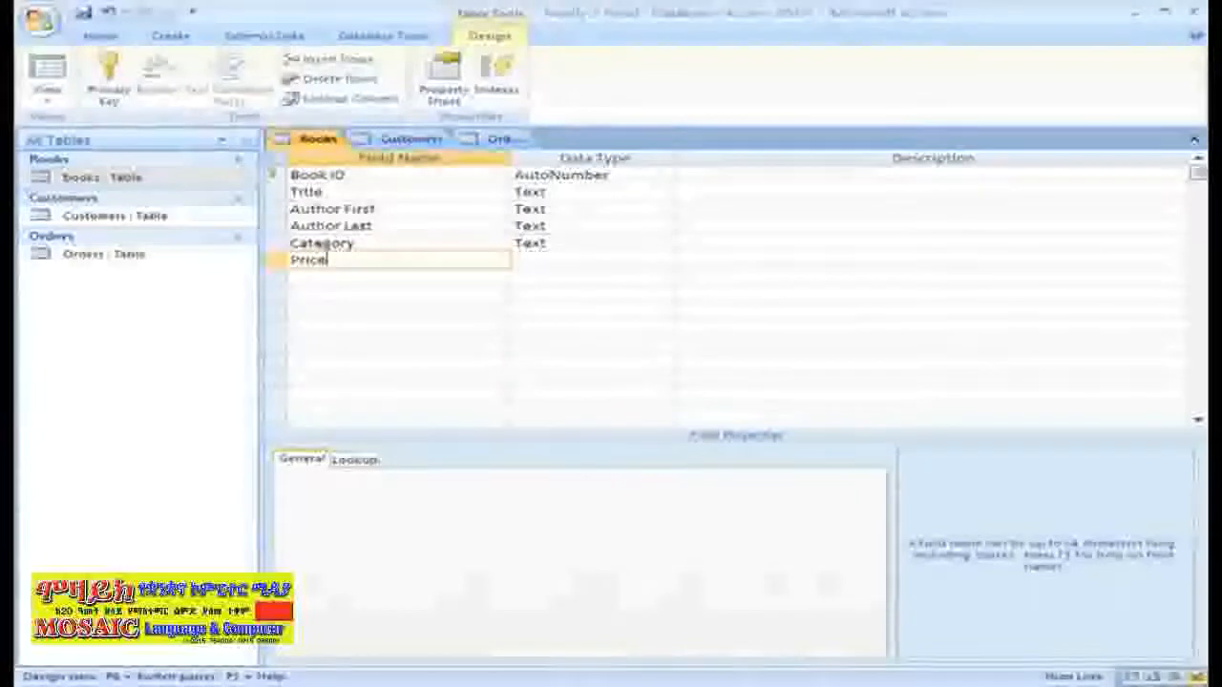
{"action": "key", "text": "Tab"}
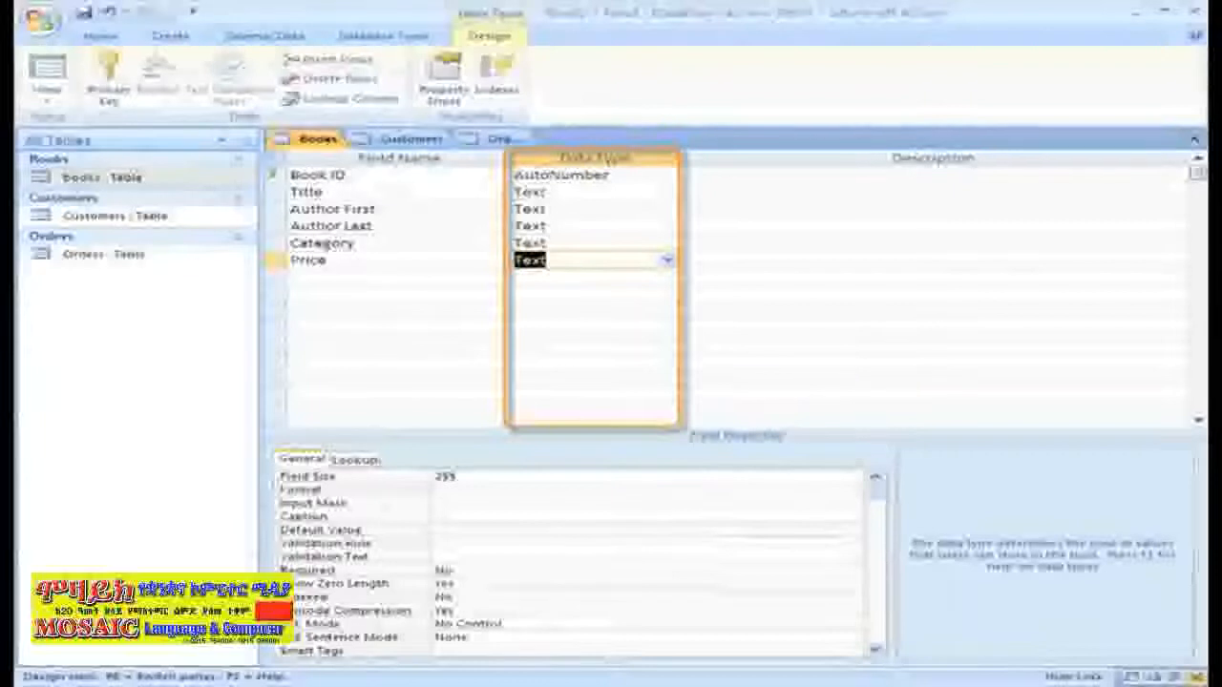
{"action": "left_click", "coordinate": [668, 261]}
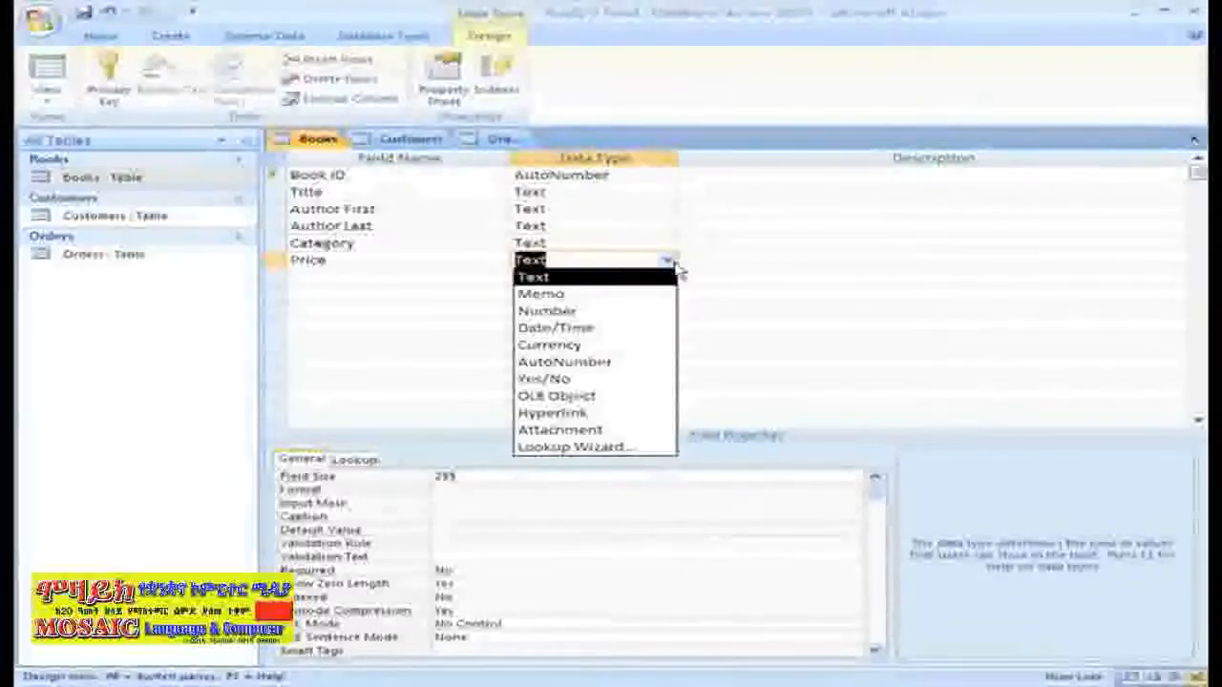
{"action": "left_click", "coordinate": [671, 343]}
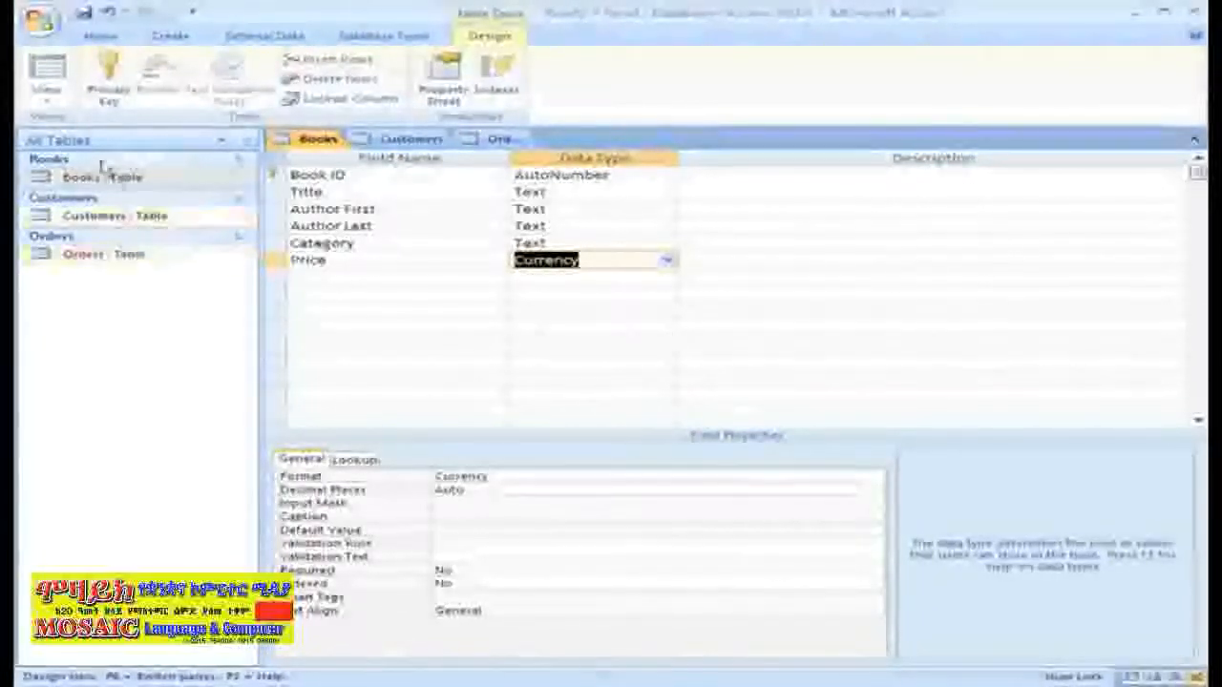
Return the Books table to Datasheet View, saving the table's design changes
{"action": "left_click", "coordinate": [46, 88]}
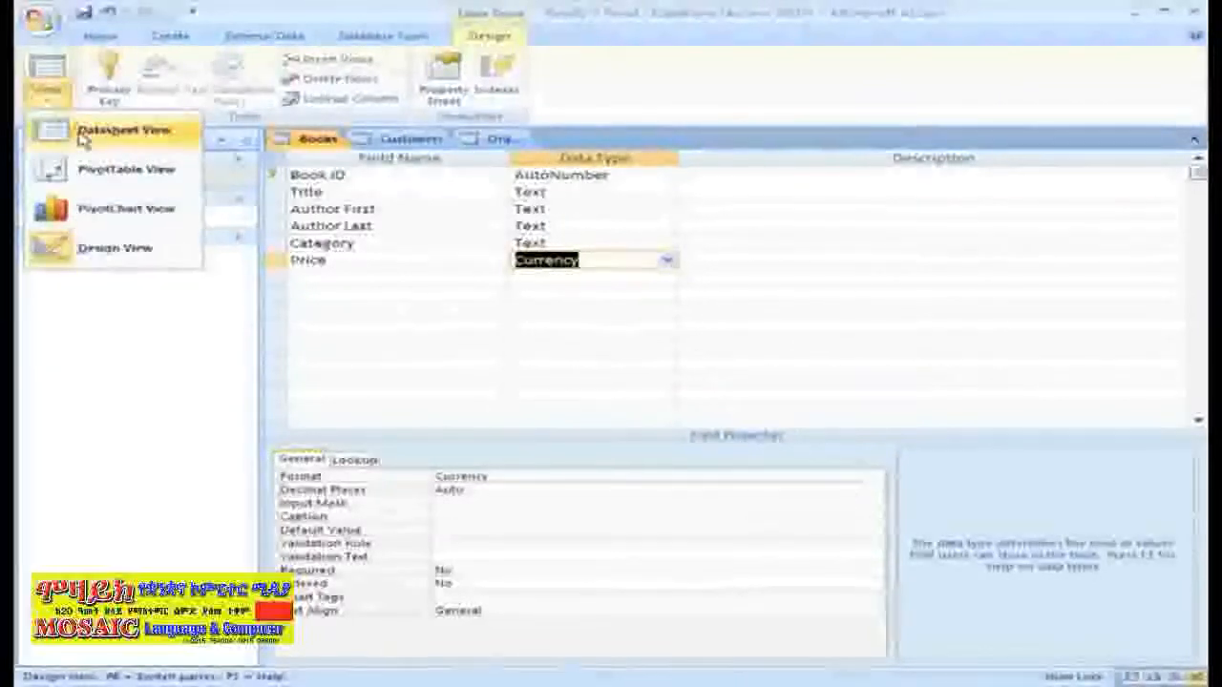
{"action": "left_click", "coordinate": [84, 134]}
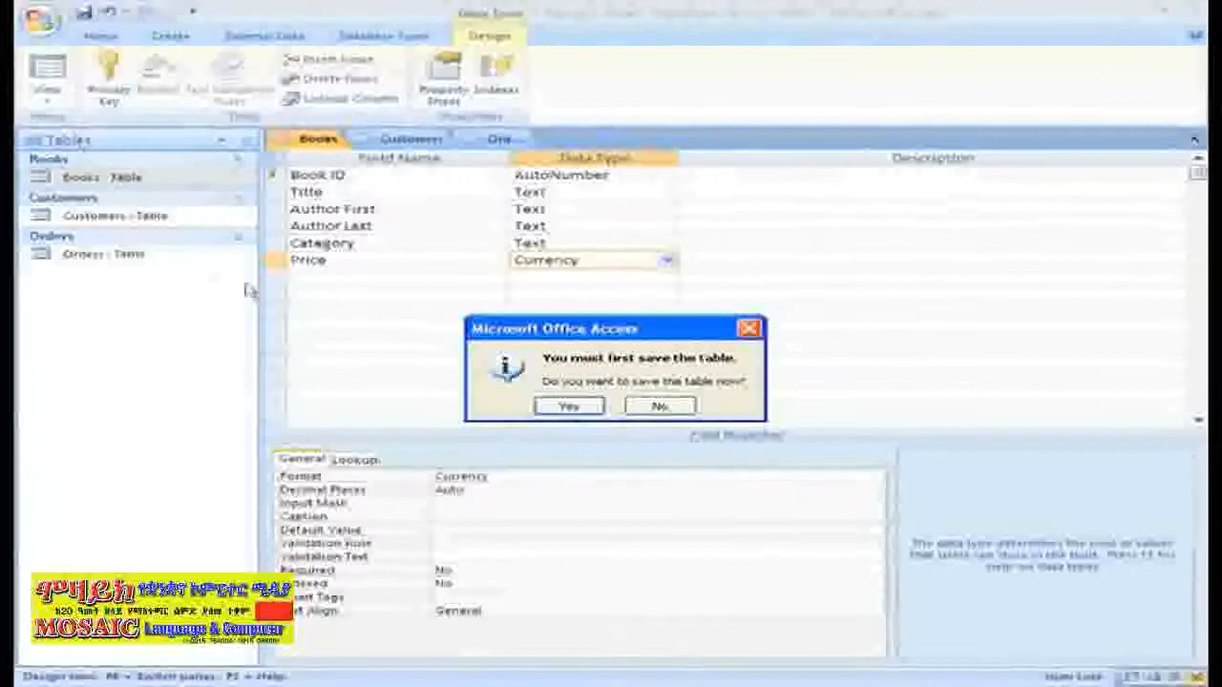
{"action": "left_click", "coordinate": [585, 417]}
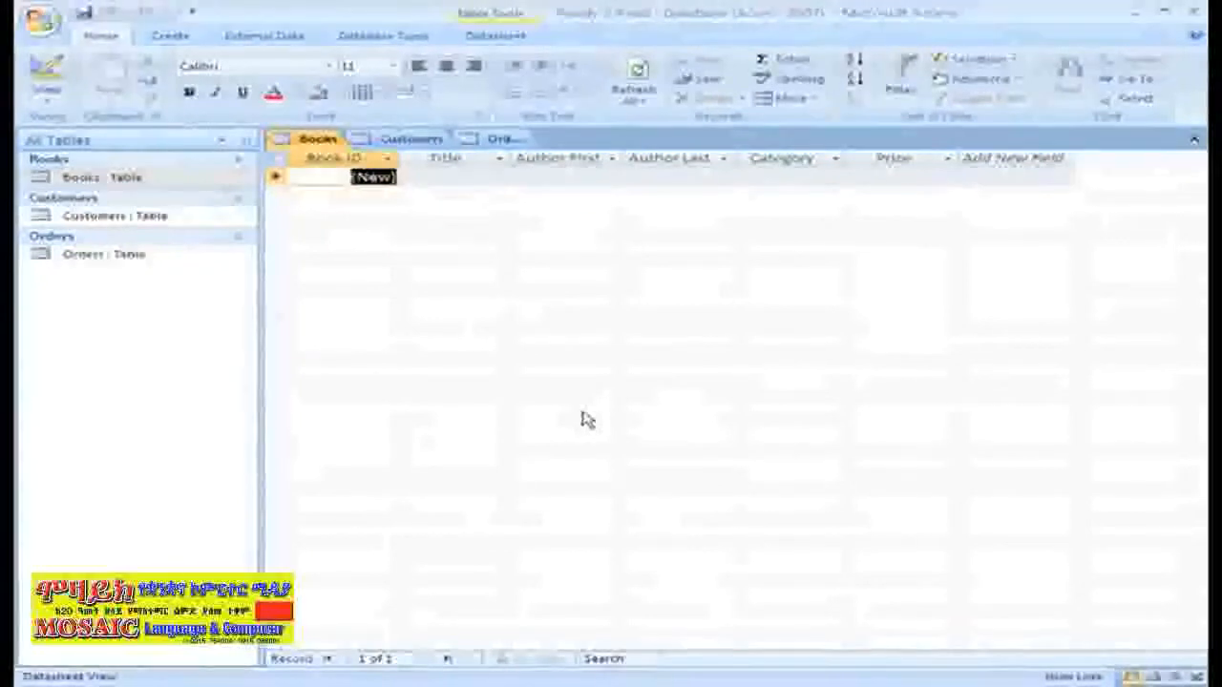
In the Customers table, rename the ID field as Customer ID
{"action": "left_click", "coordinate": [431, 144]}
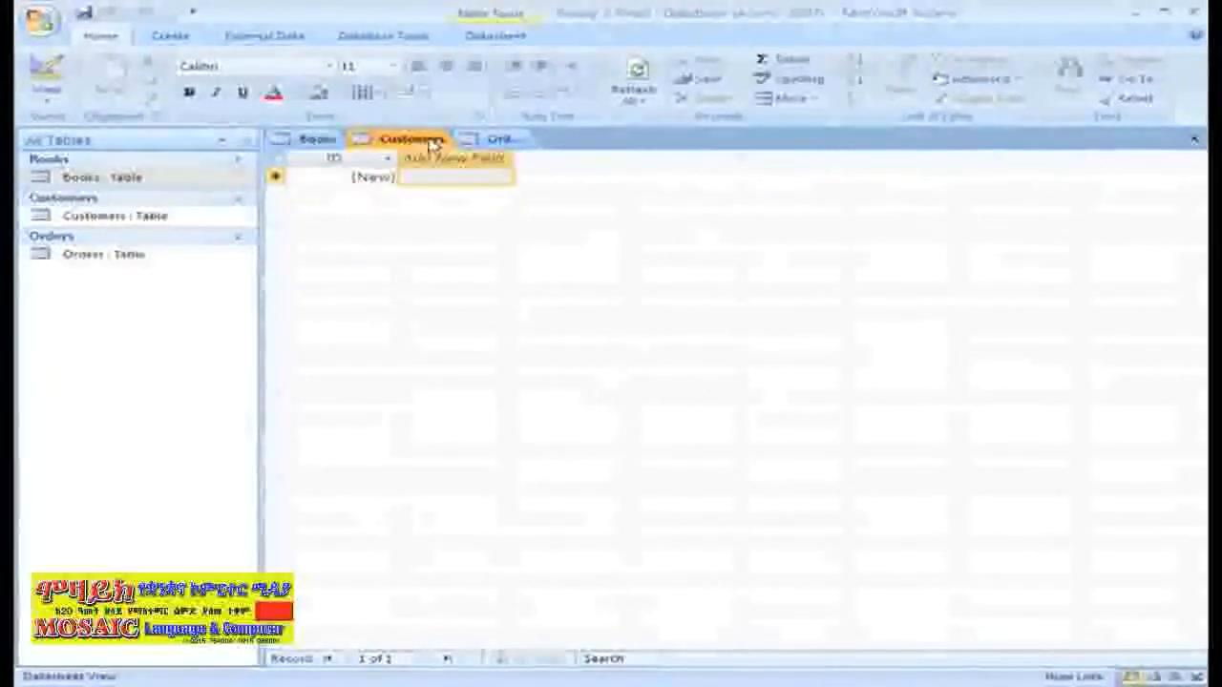
{"action": "left_click", "coordinate": [434, 178]}
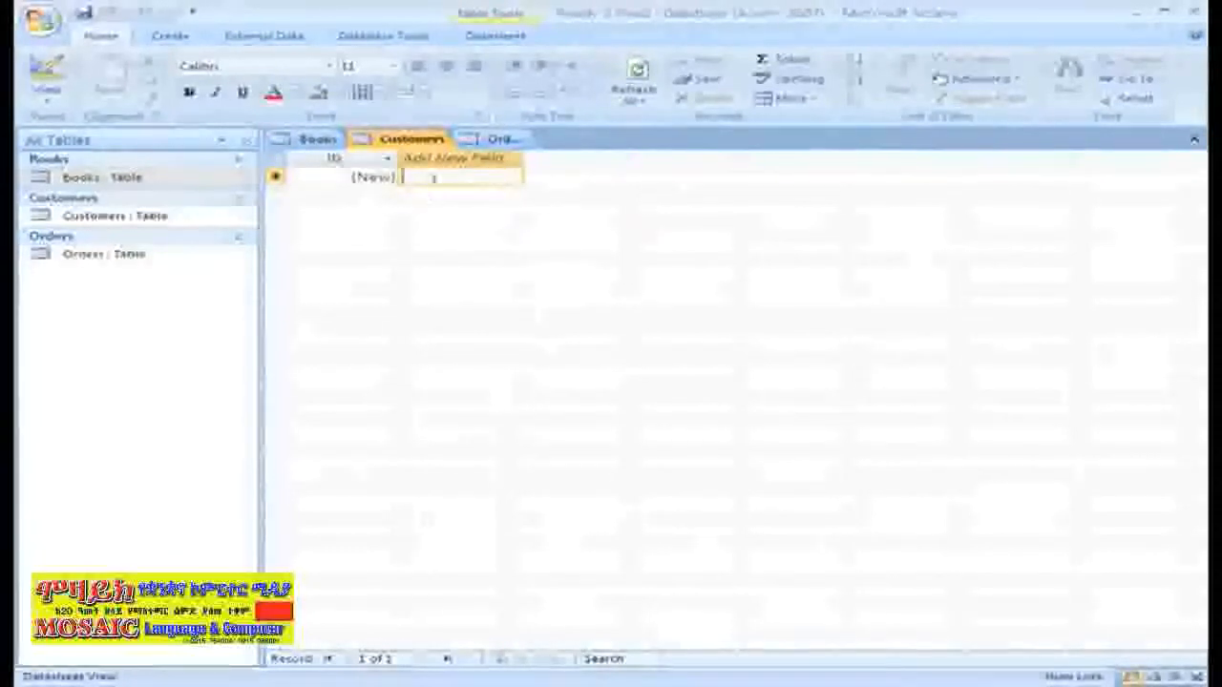
{"action": "left_click", "coordinate": [487, 38]}
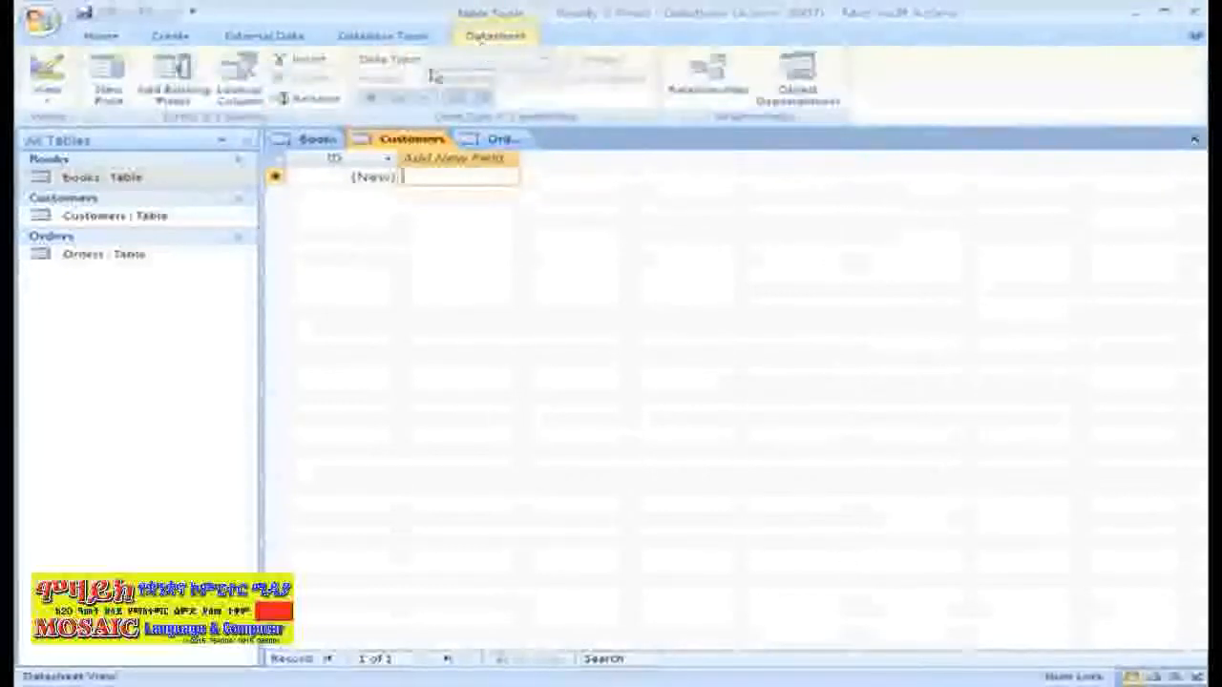
{"action": "left_click", "coordinate": [334, 158]}
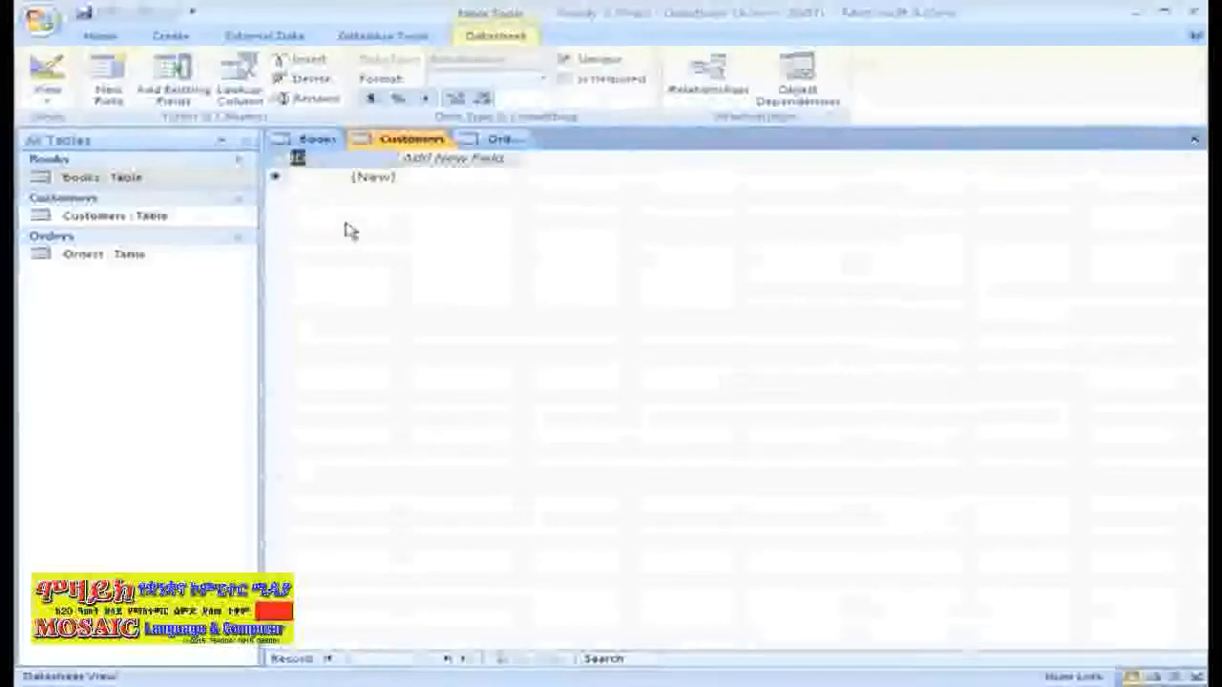
{"action": "type", "text": "Customer"}
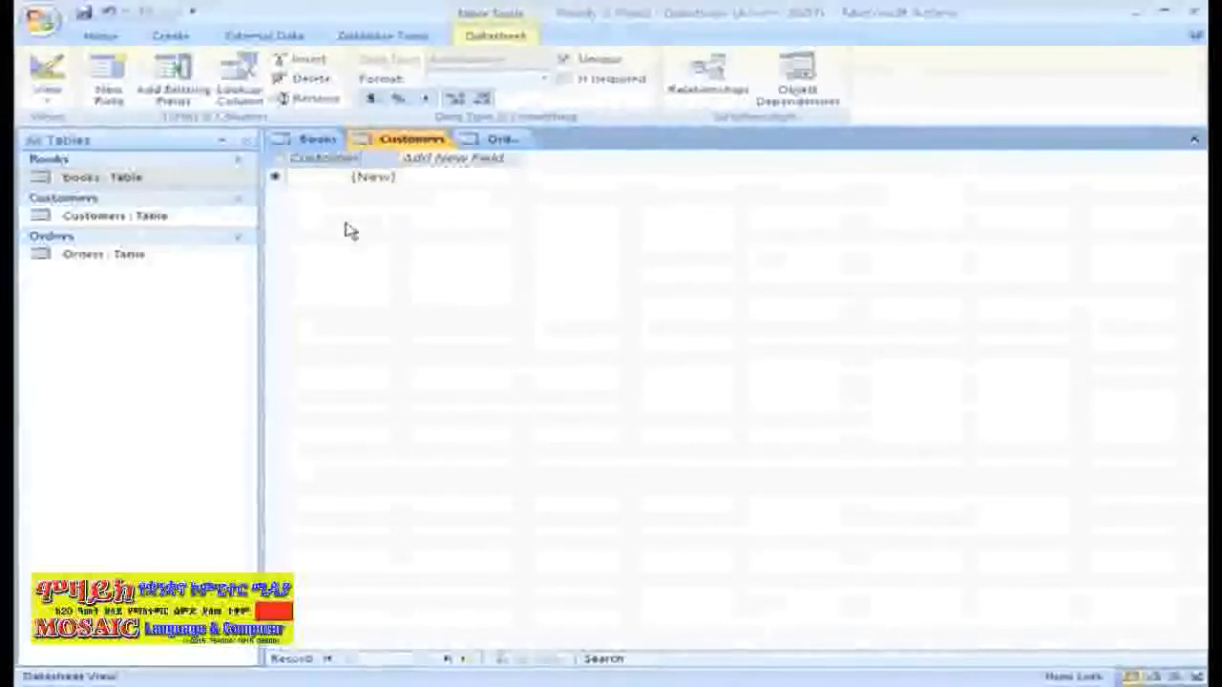
{"action": "type", "text": "ID"}
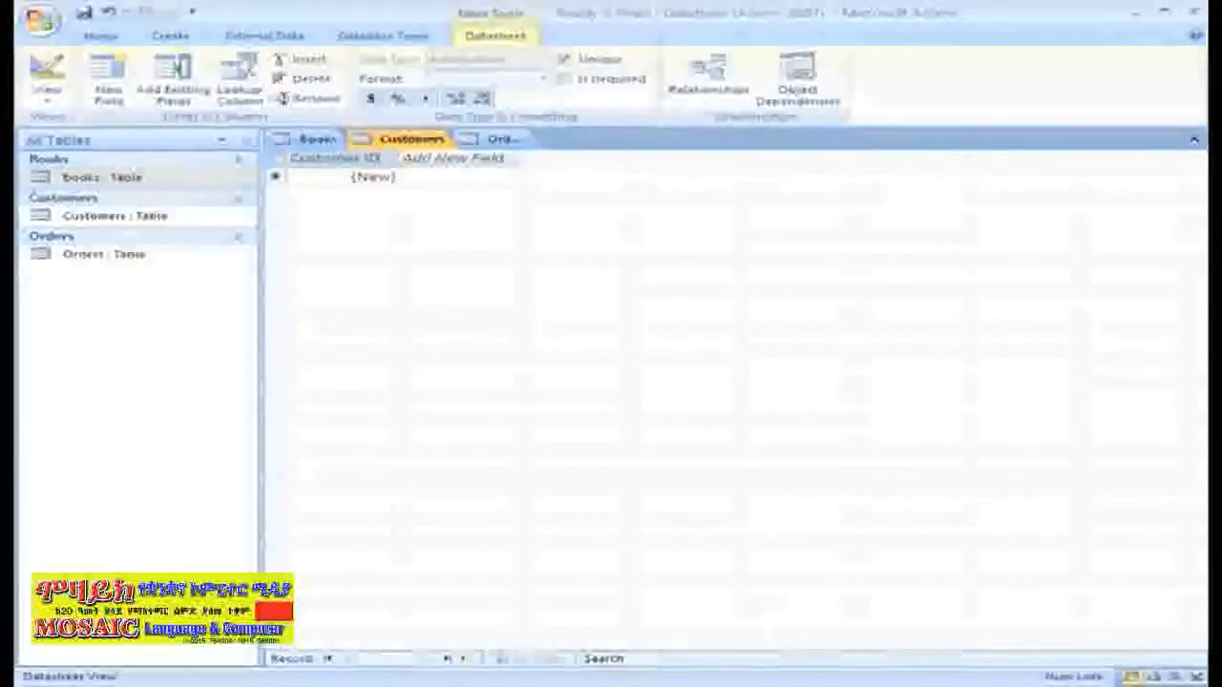
Add the fields Last Name and First Name after Customer ID in the Customers table
{"action": "left_click", "coordinate": [449, 159]}
{"action": "type", "text": "Last Name"}
{"action": "key", "text": "Tab"}
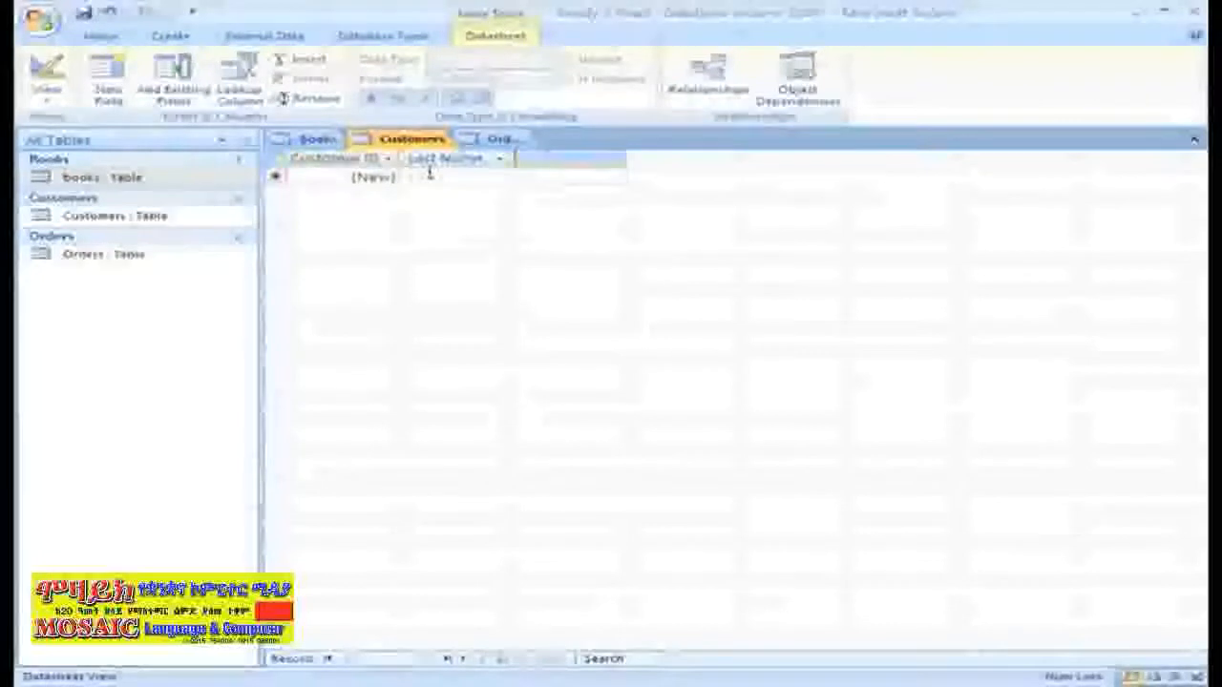
{"action": "type", "text": "First Name"}
{"action": "key", "text": "Tab"}
Add the fields Street, City, State, Zip Code, Email and Phone Number after First Name in the Customers table
{"action": "type", "text": "Street"}
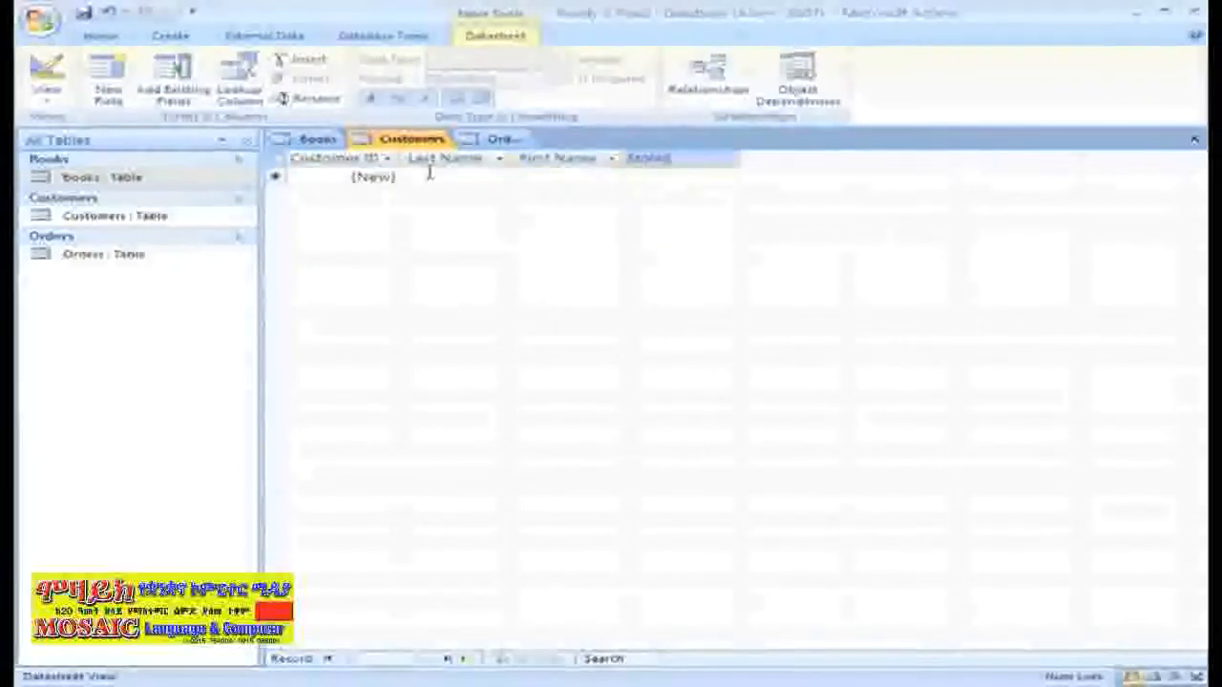
{"action": "key", "text": "Tab"}
{"action": "type", "text": "City"}
{"action": "key", "text": "Tab"}
{"action": "type", "text": "Sta"}
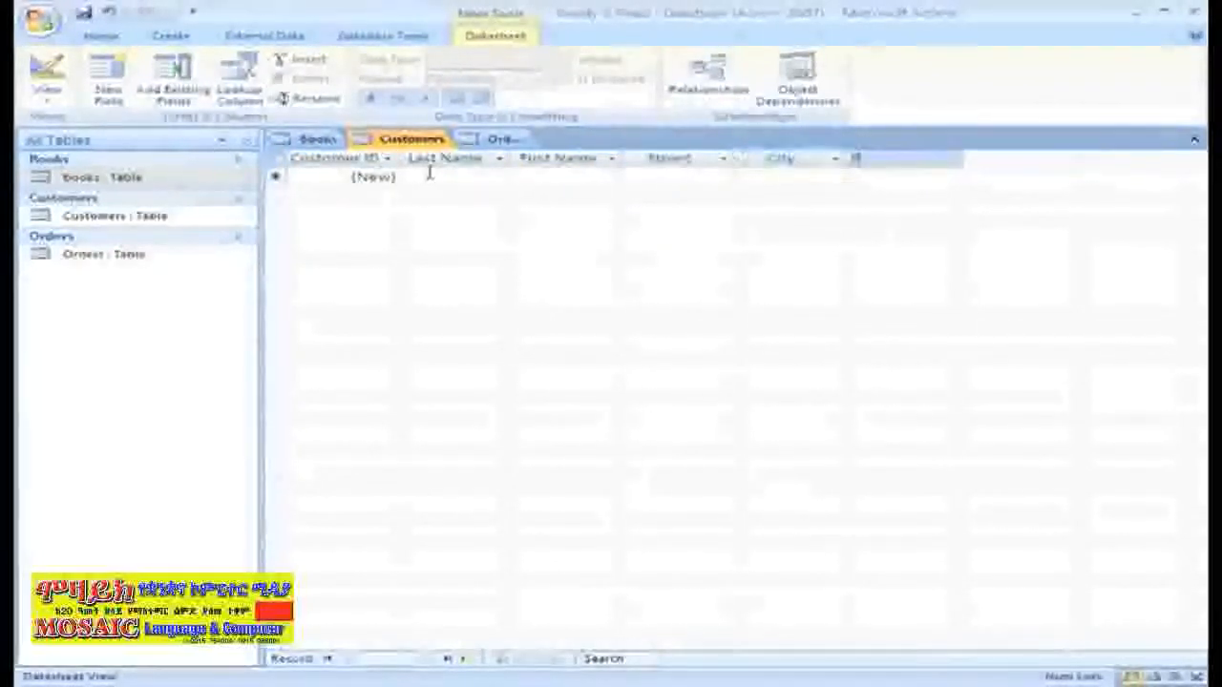
{"action": "type", "text": "te"}
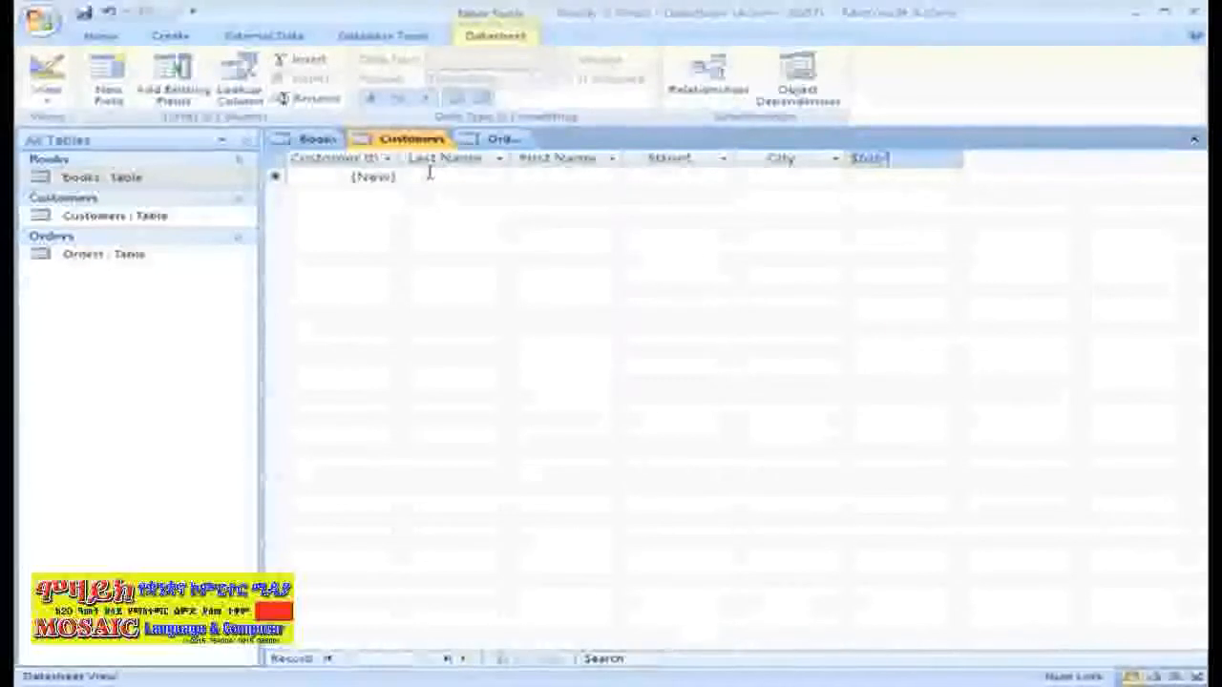
{"action": "key", "text": "Tab"}
{"action": "type", "text": "Zip Code"}
{"action": "key", "text": "Tab"}
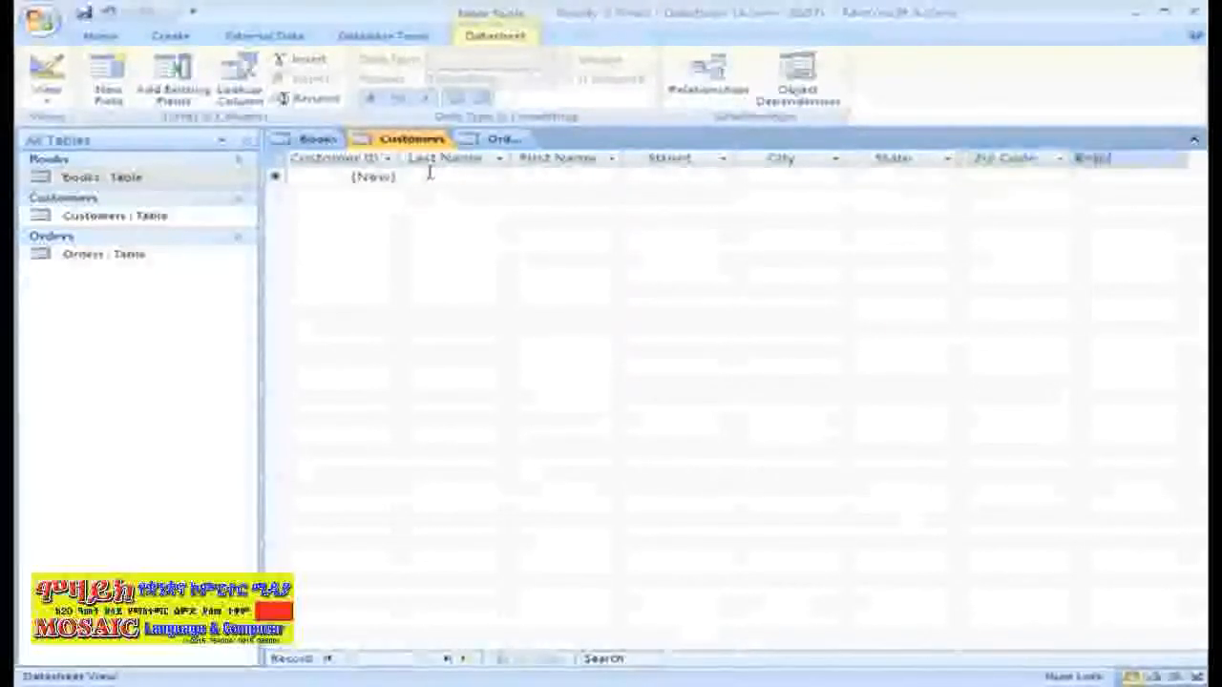
{"action": "type", "text": "Email"}
{"action": "type", "text": "Phone Number"}
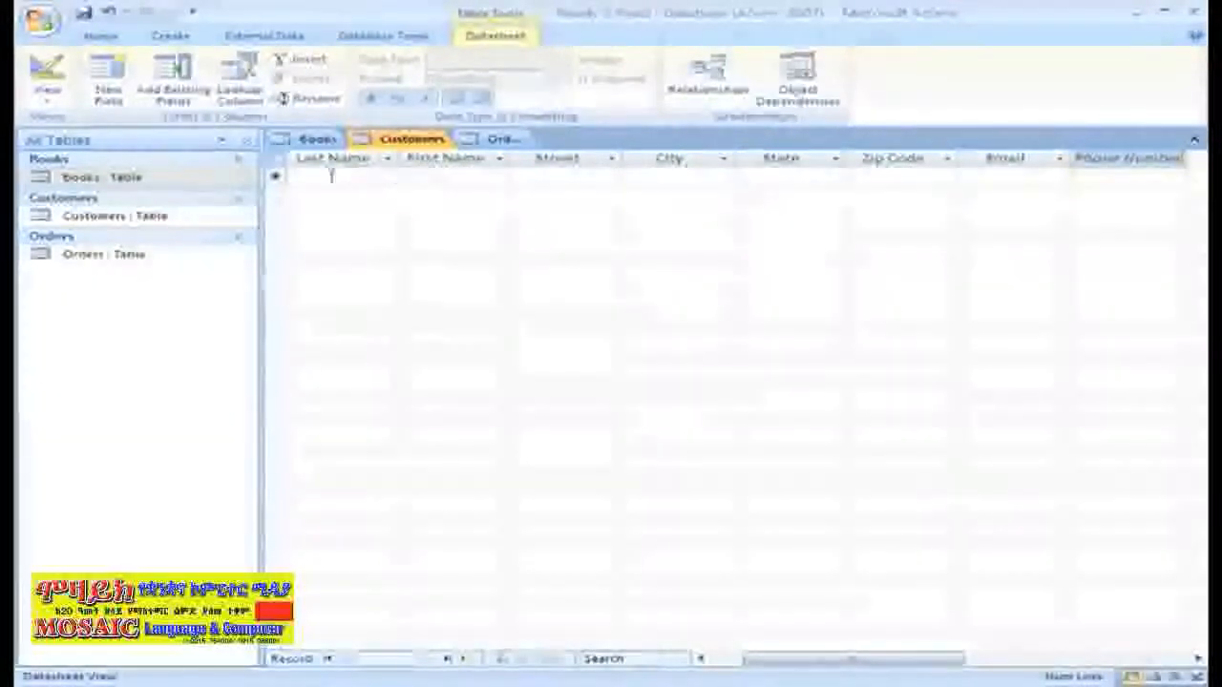
In the Customers table, move the Last Name field after First Name and delete the Phone Number field
{"action": "left_click", "coordinate": [355, 163]}
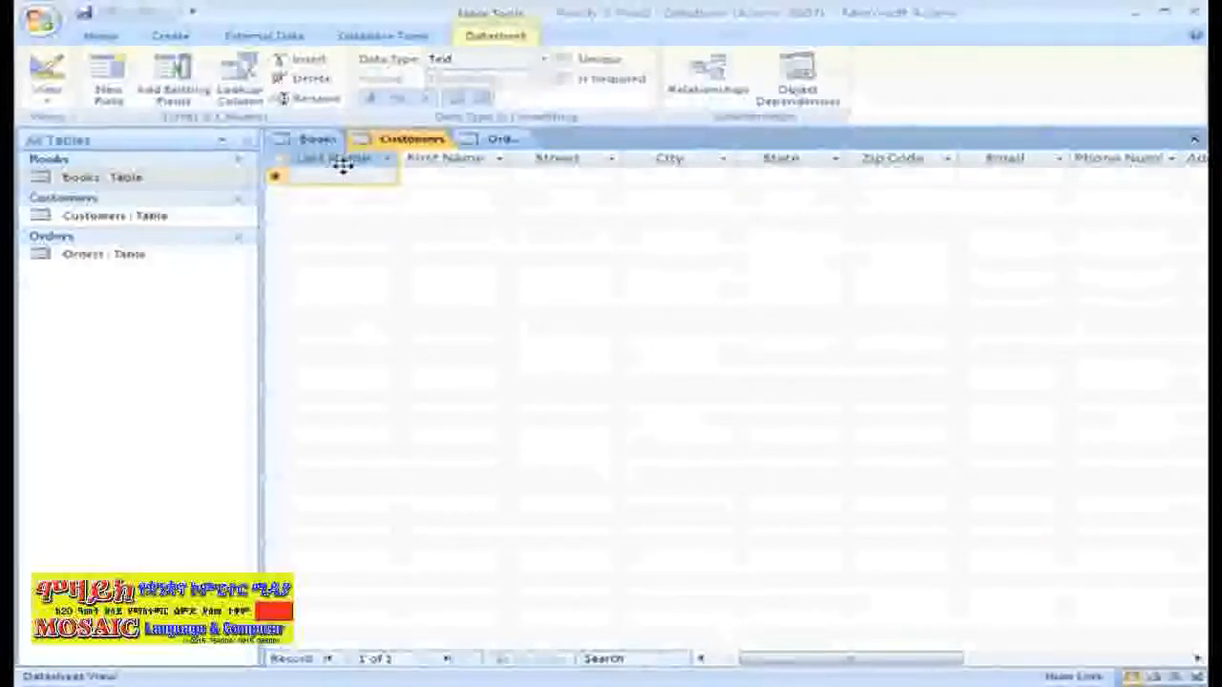
{"action": "left_click", "coordinate": [342, 166]}
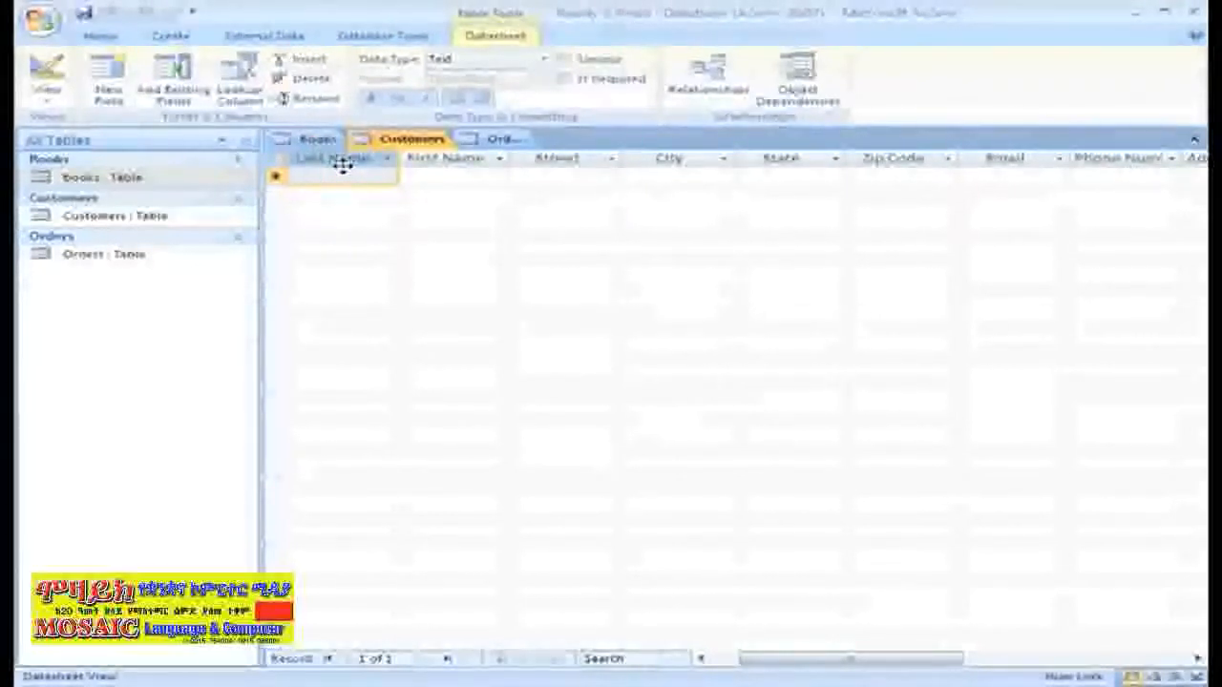
{"action": "left_click_drag", "start_coordinate": [343, 165], "coordinate": [514, 164]}
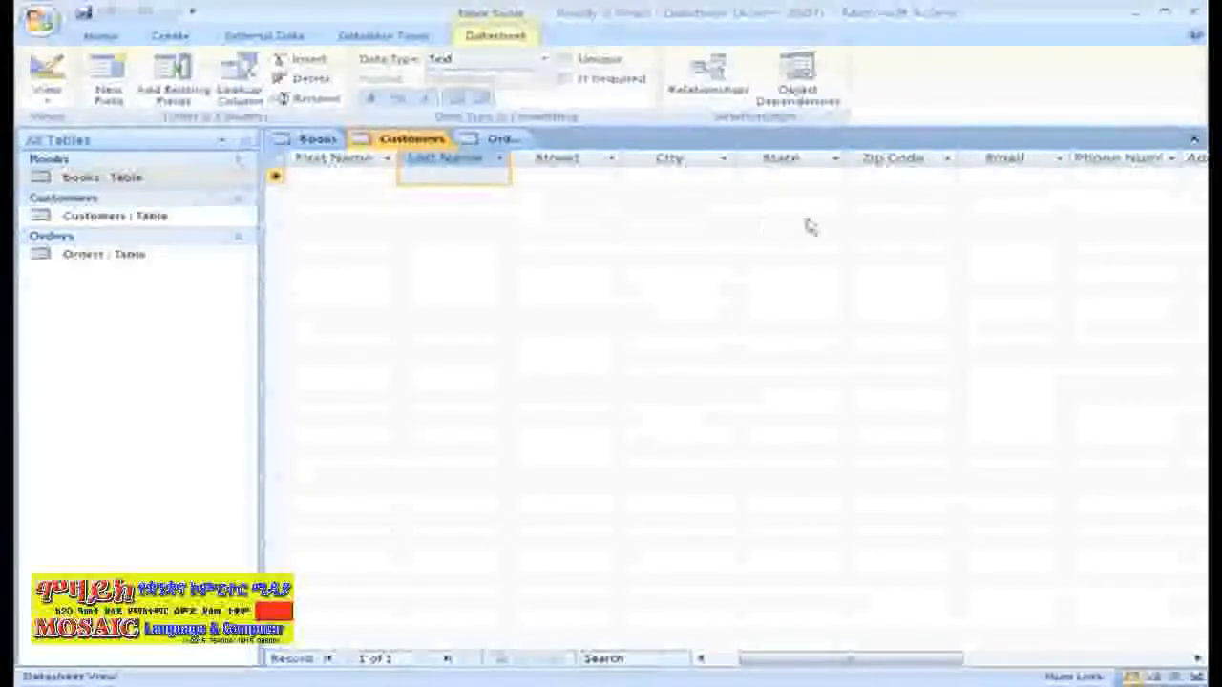
{"action": "left_click", "coordinate": [1120, 159]}
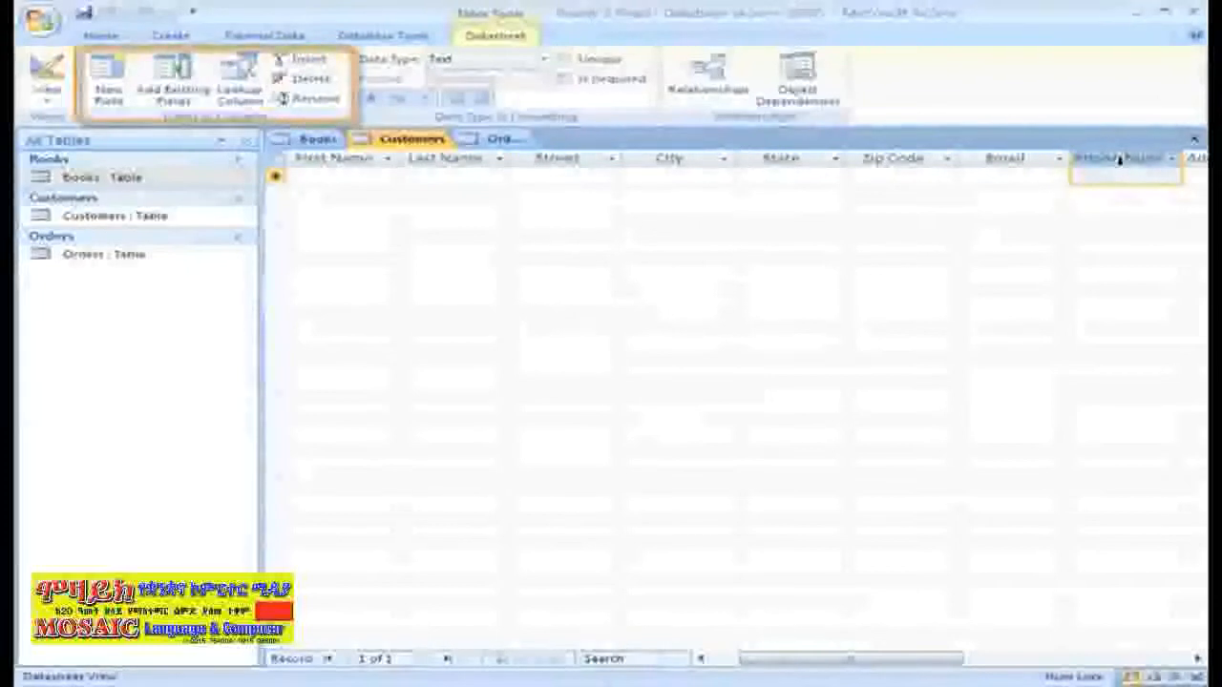
{"action": "left_click", "coordinate": [333, 82]}
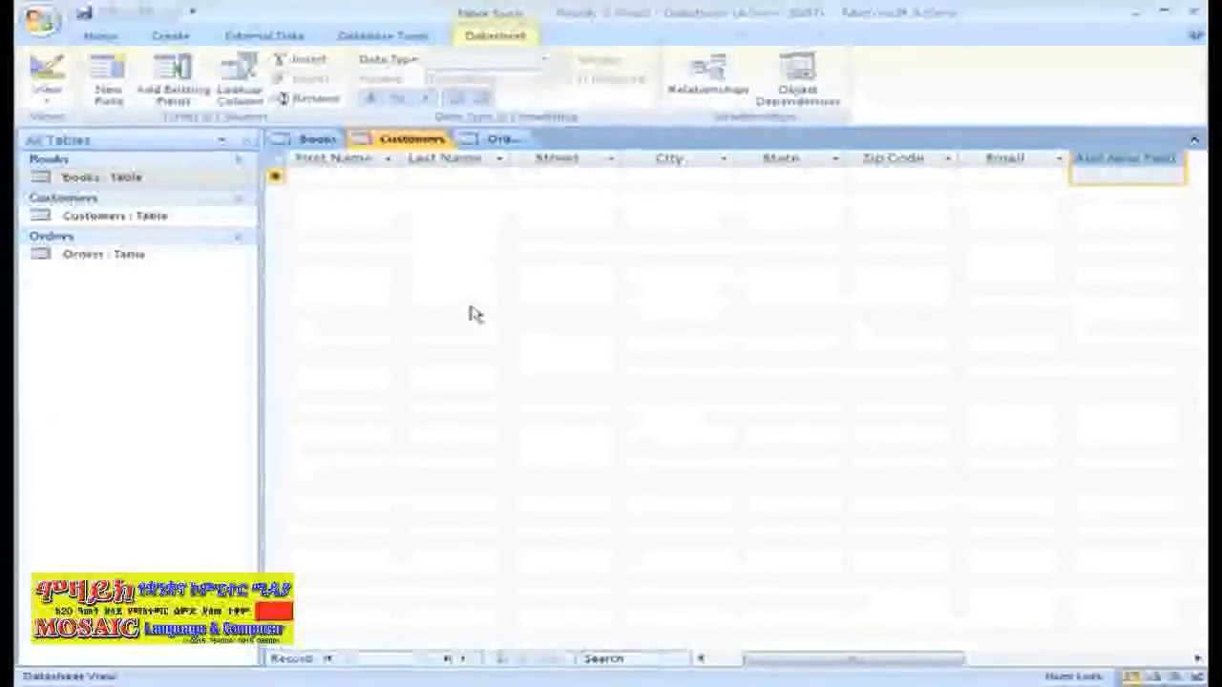
In the Orders table, rename the ID field as Order ID
{"action": "left_click", "coordinate": [507, 140]}
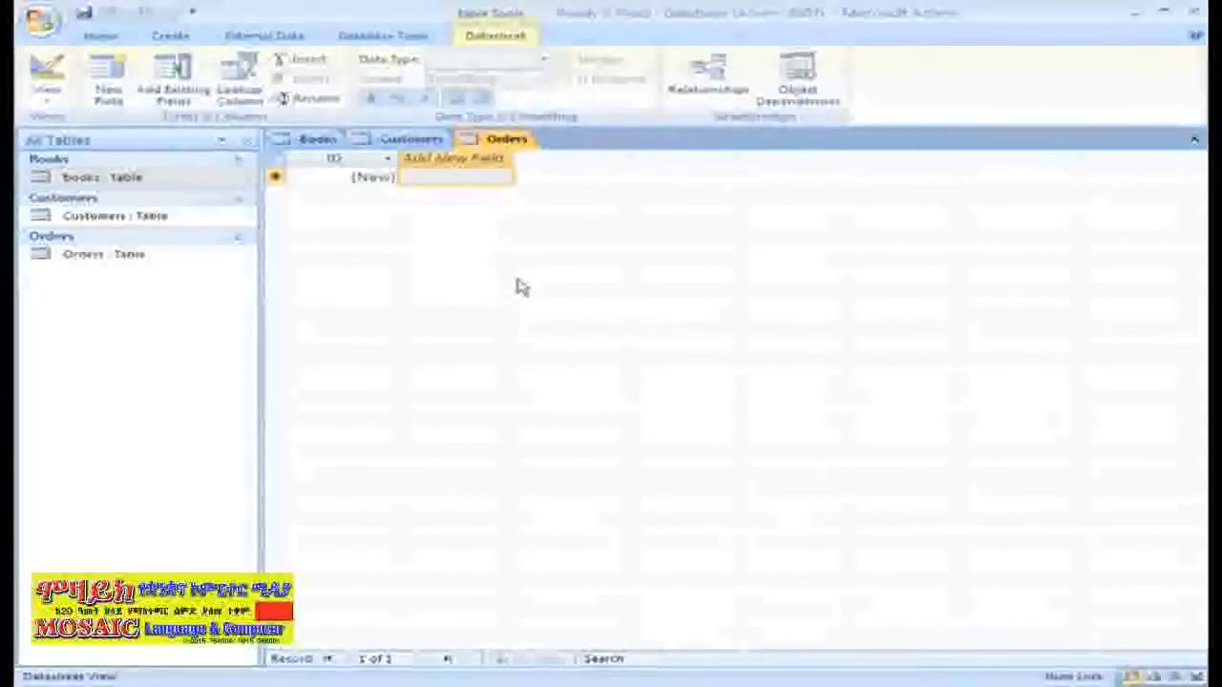
{"action": "left_click", "coordinate": [334, 159]}
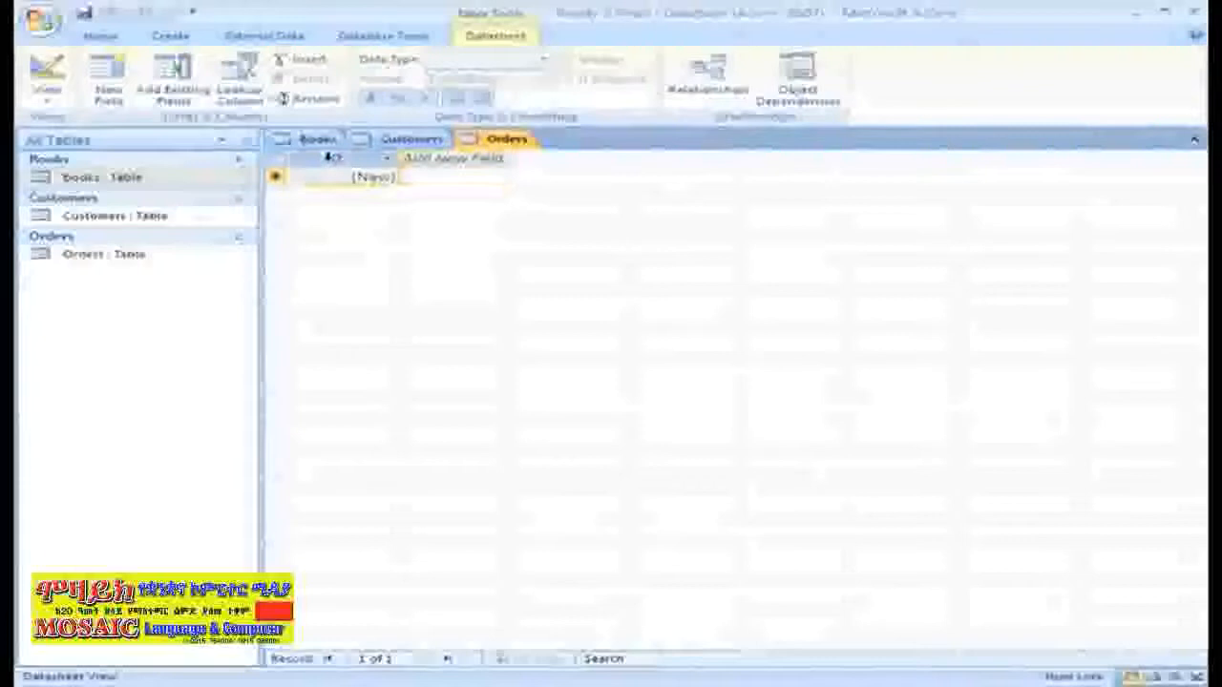
{"action": "left_click", "coordinate": [303, 100]}
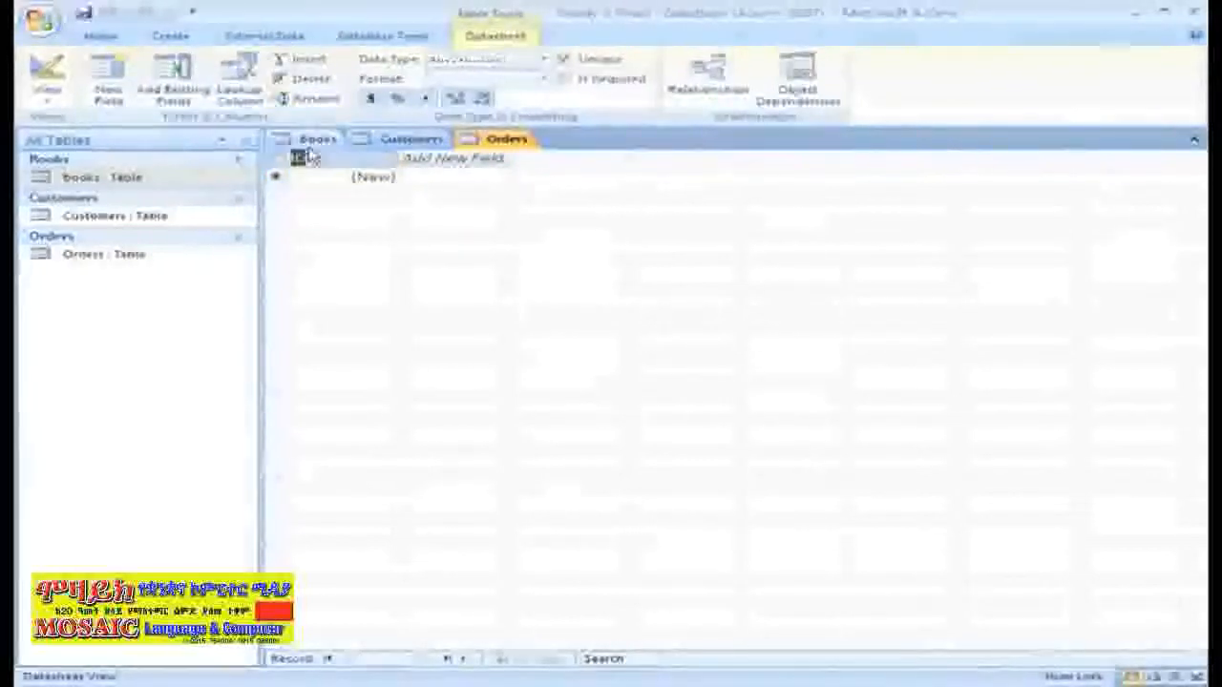
{"action": "type", "text": "Order"}
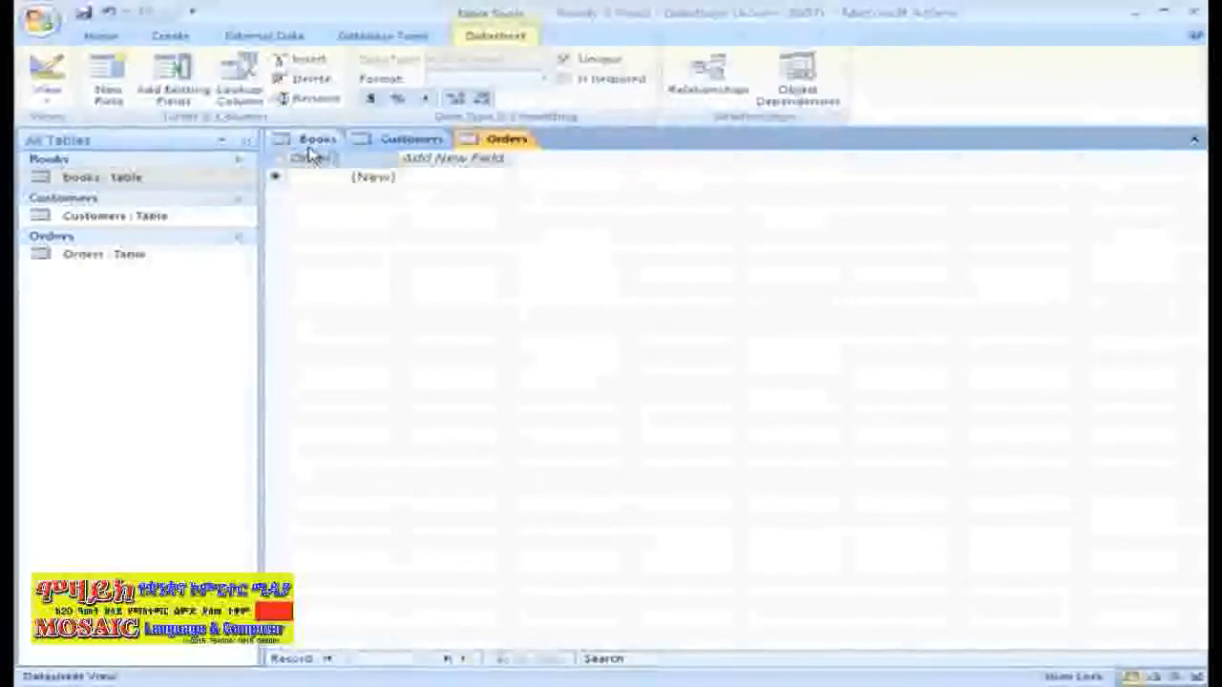
{"action": "type", "text": " ID"}
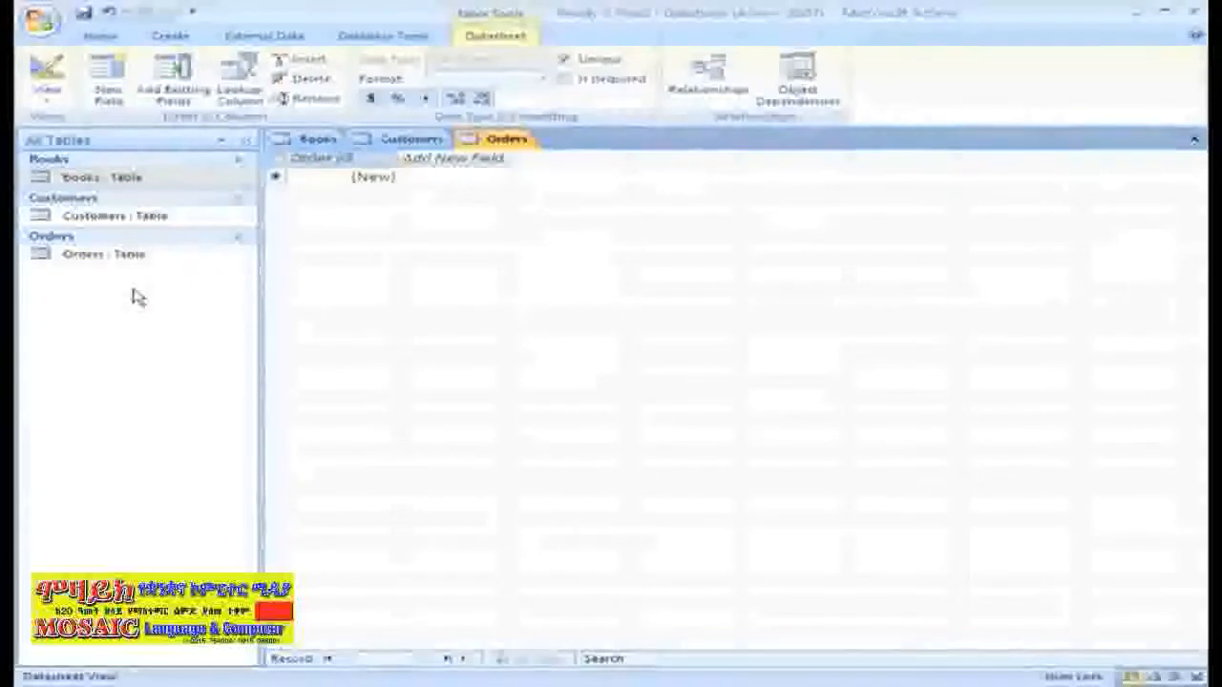
Add the fields Customer ID, Book ID and Order Date after Order ID in the Orders table
{"action": "left_click", "coordinate": [418, 160]}
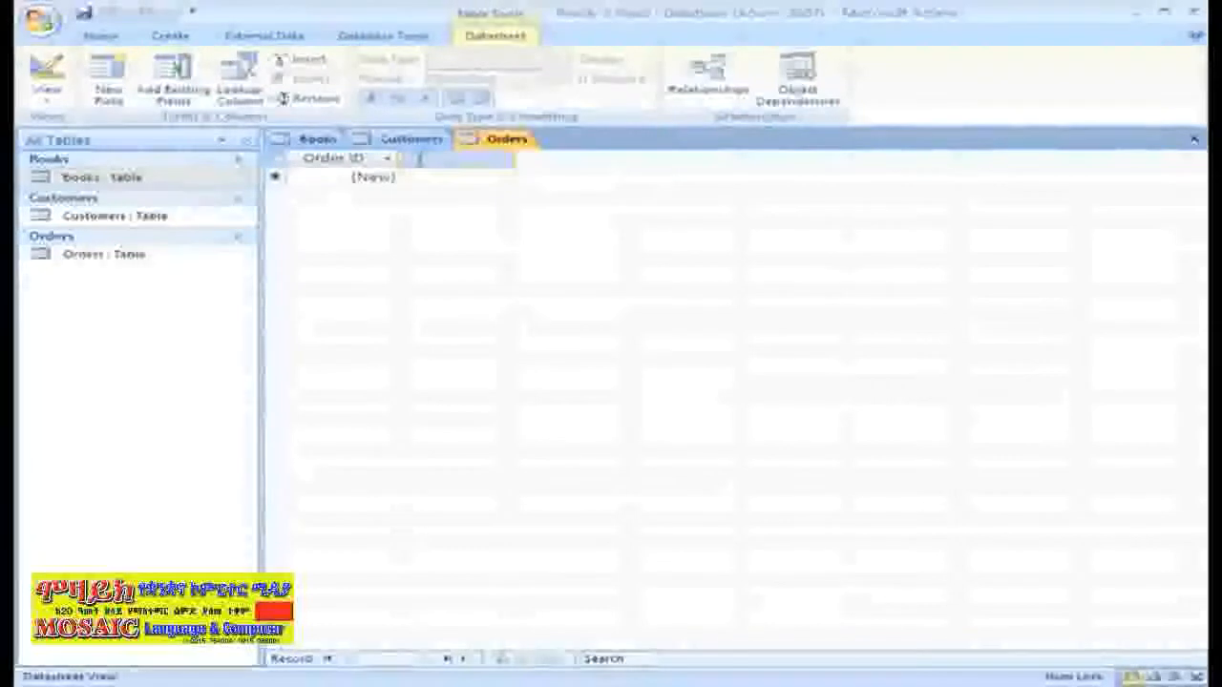
{"action": "type", "text": "Cu"}
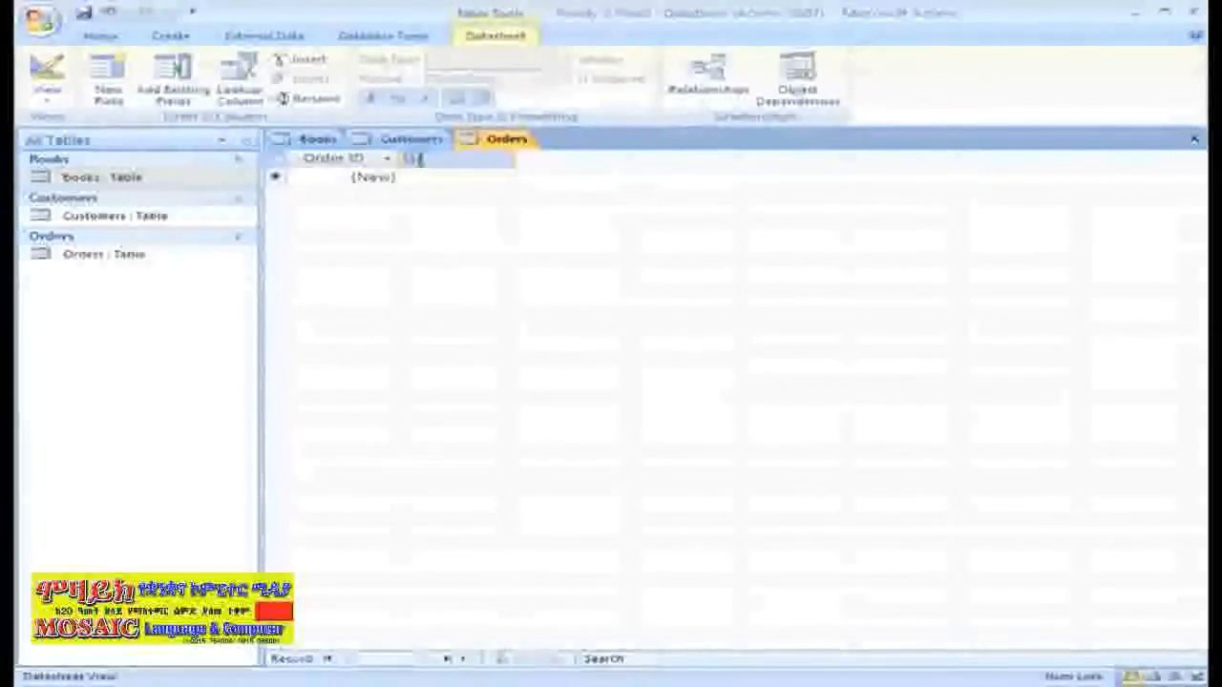
{"action": "type", "text": "stID"}
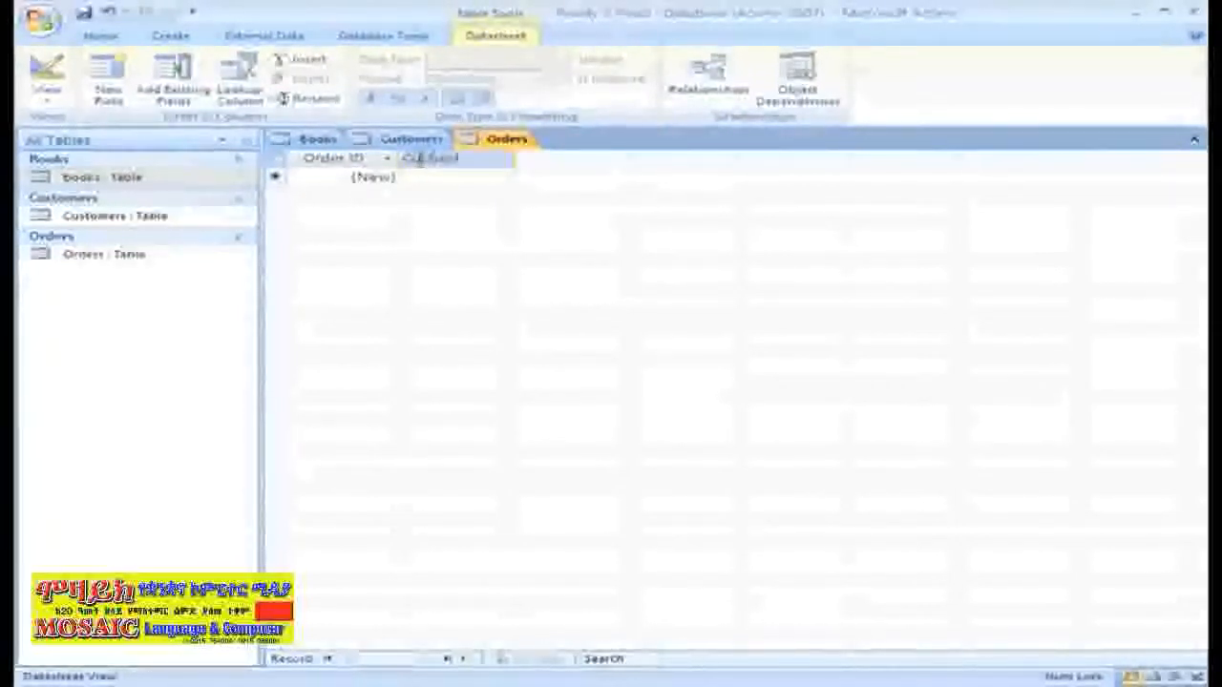
{"action": "type", "text": "er ID"}
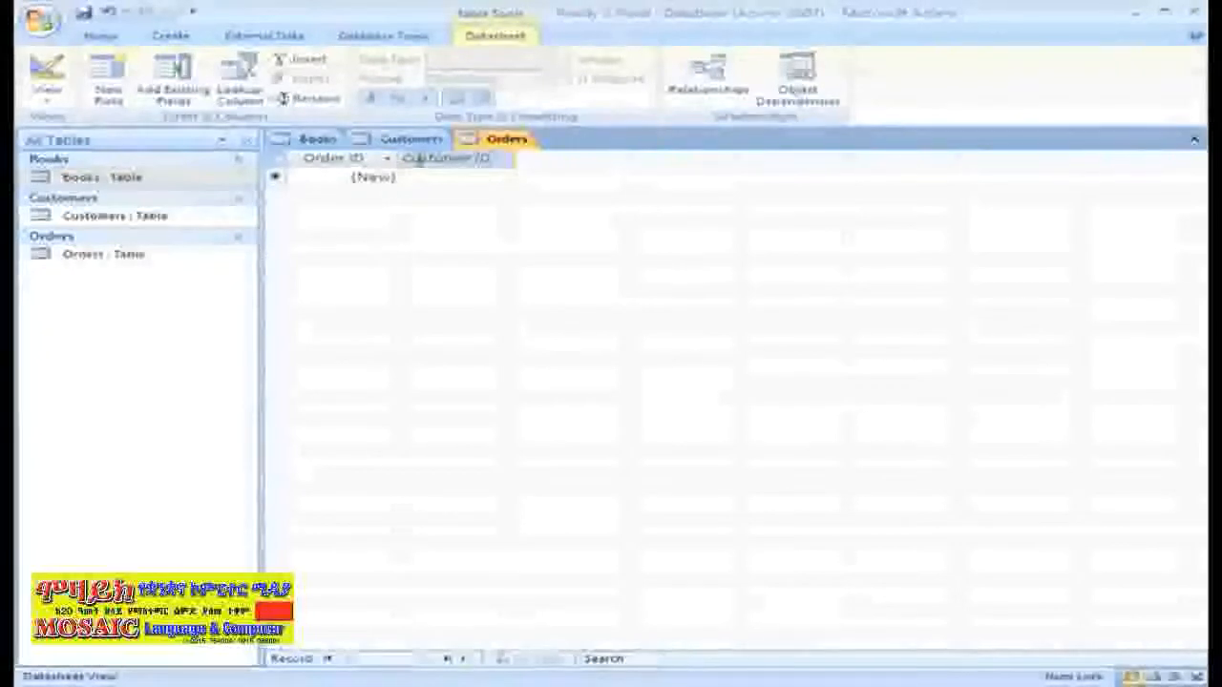
{"action": "key", "text": "Tab"}
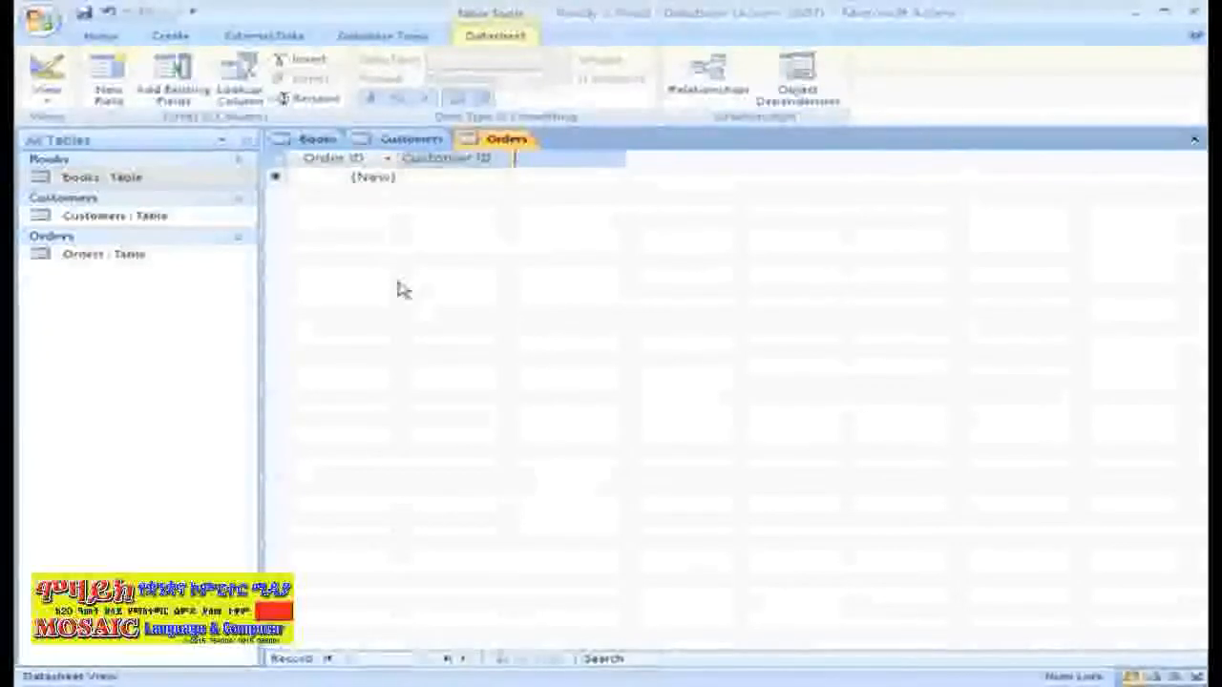
{"action": "type", "text": "ISB"}
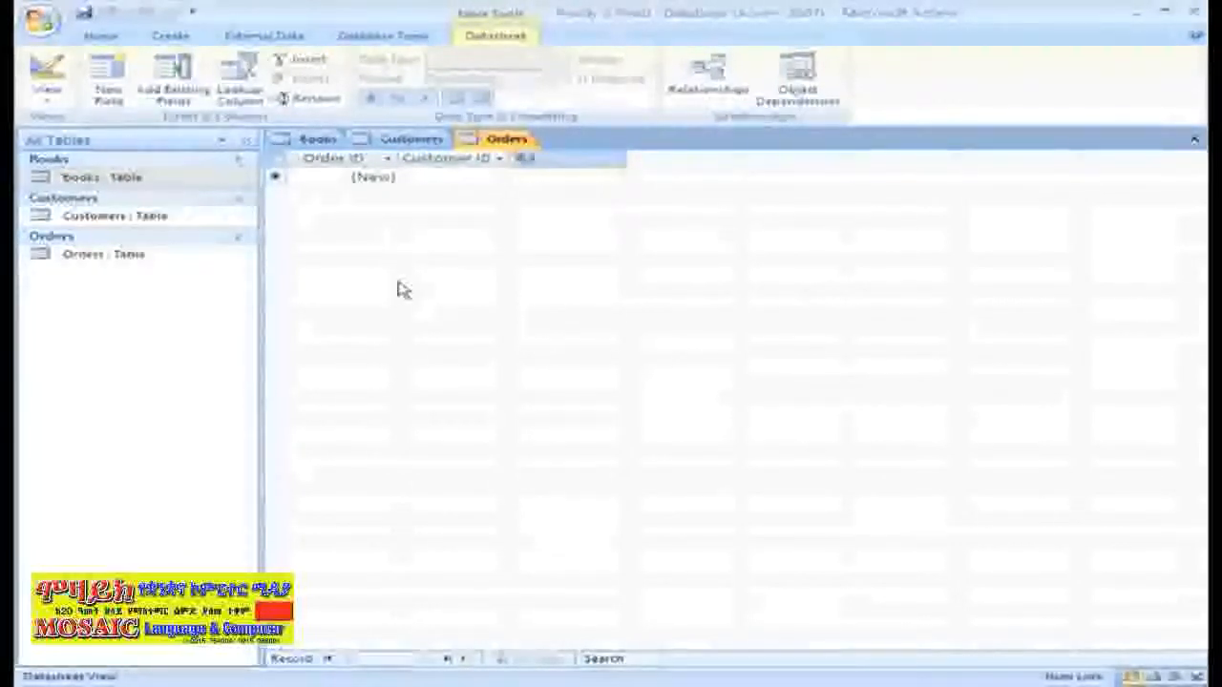
{"action": "type", "text": "k ID"}
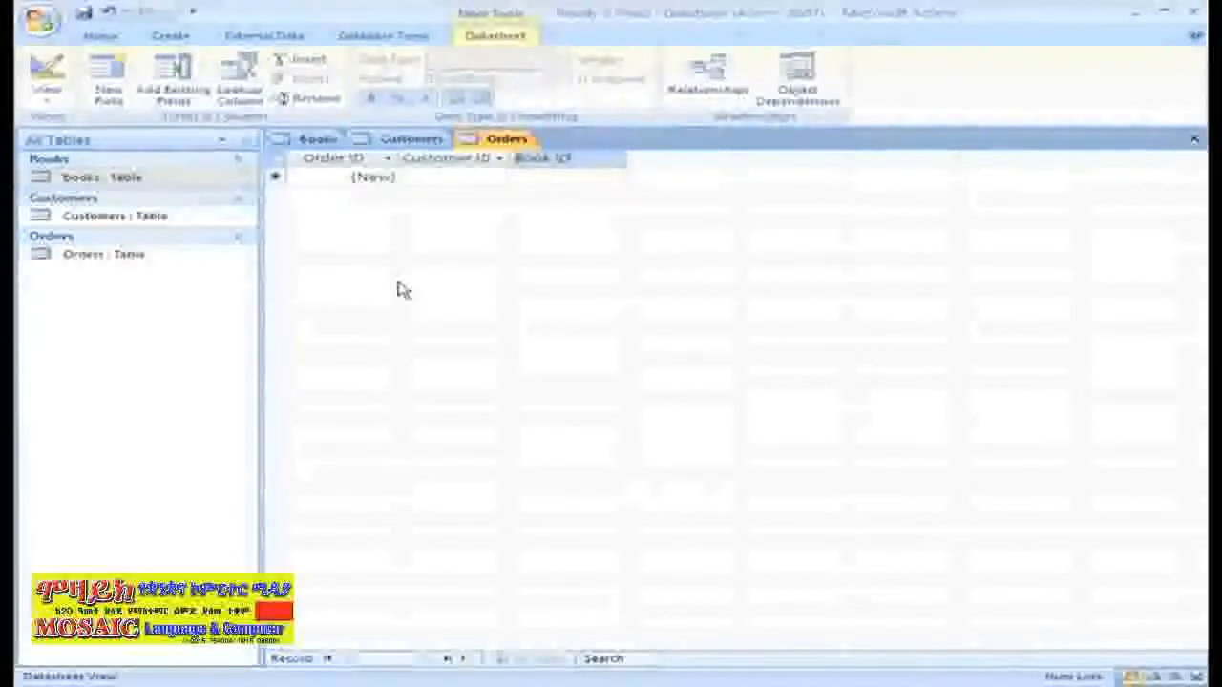
{"action": "key", "text": "Tab"}
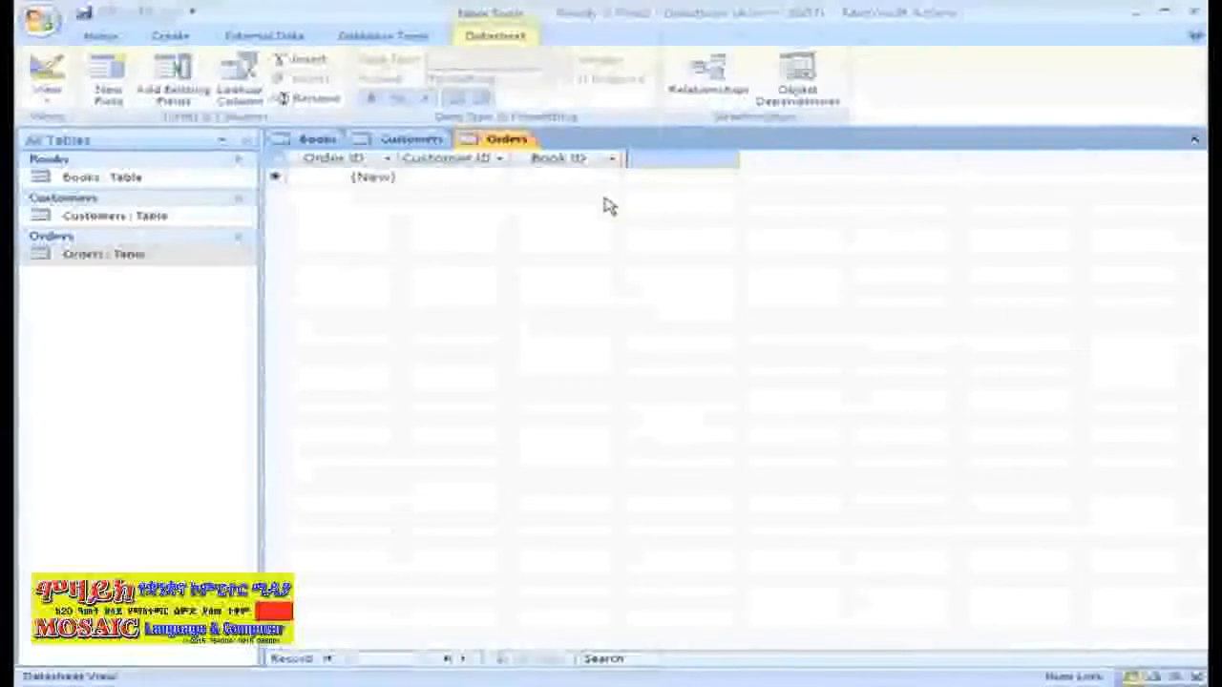
{"action": "type", "text": "Order"}
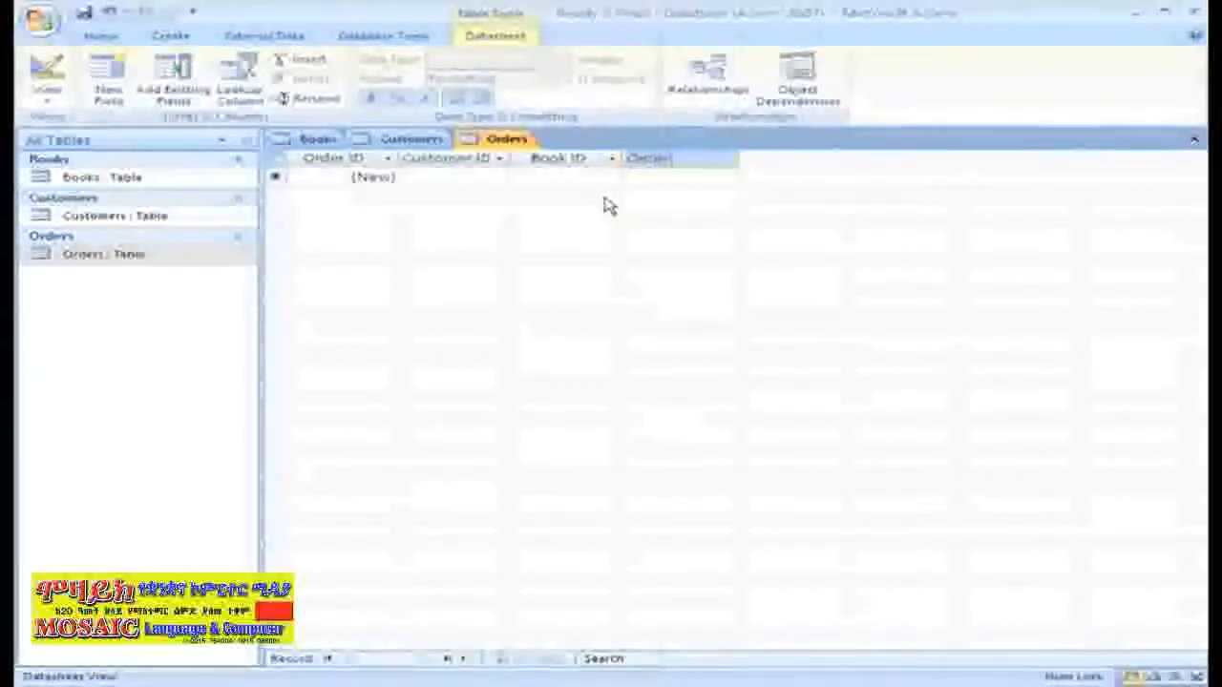
{"action": "type", "text": " Date"}
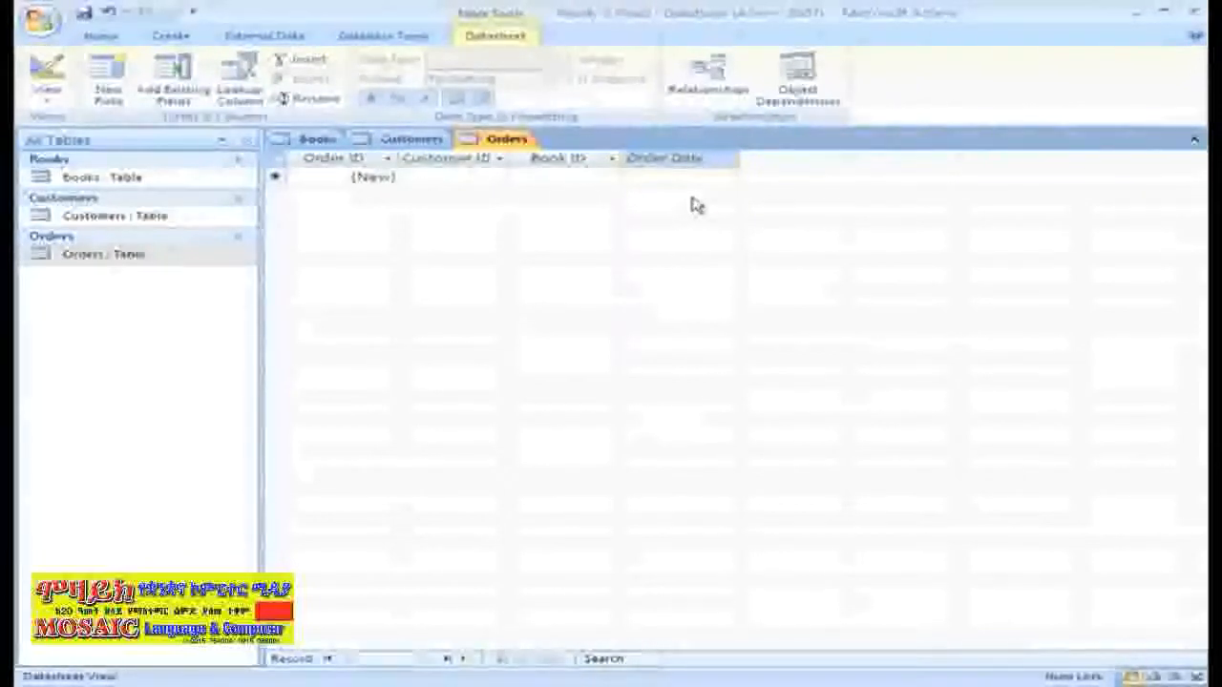
{"action": "key", "text": "Return"}
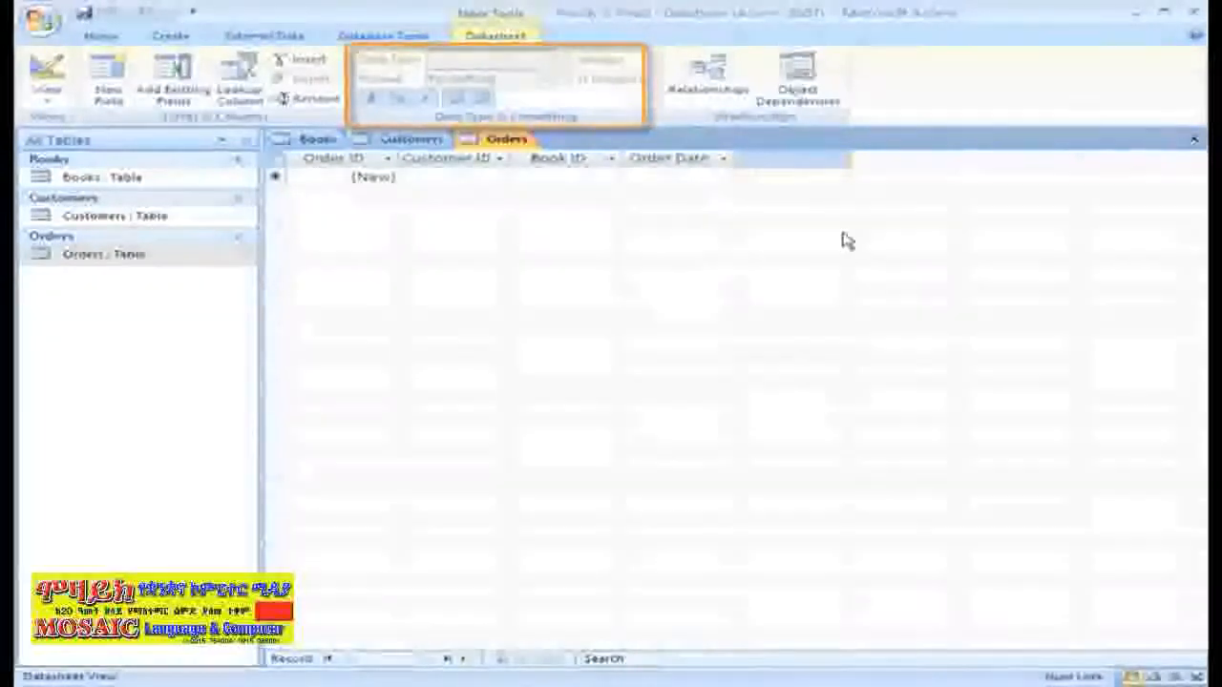
Set the data type of the Orders table's Order Date field to Date/Time and place the cursor in its empty cell
{"action": "left_click", "coordinate": [691, 155]}
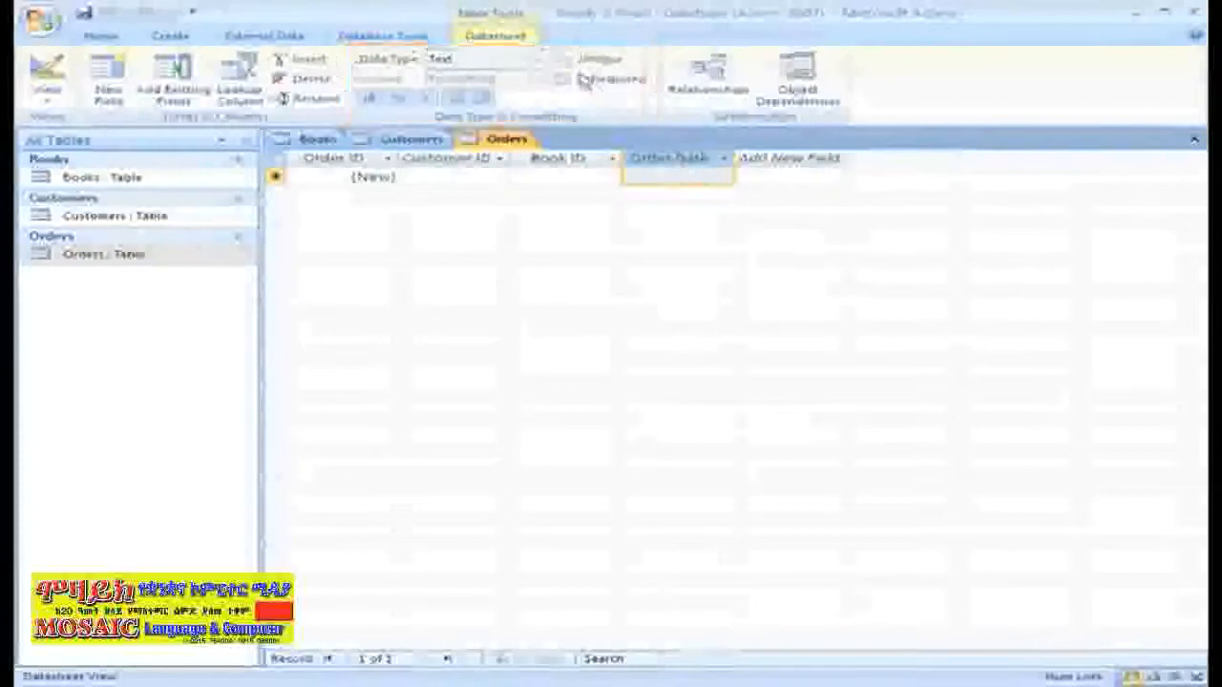
{"action": "left_click", "coordinate": [549, 61]}
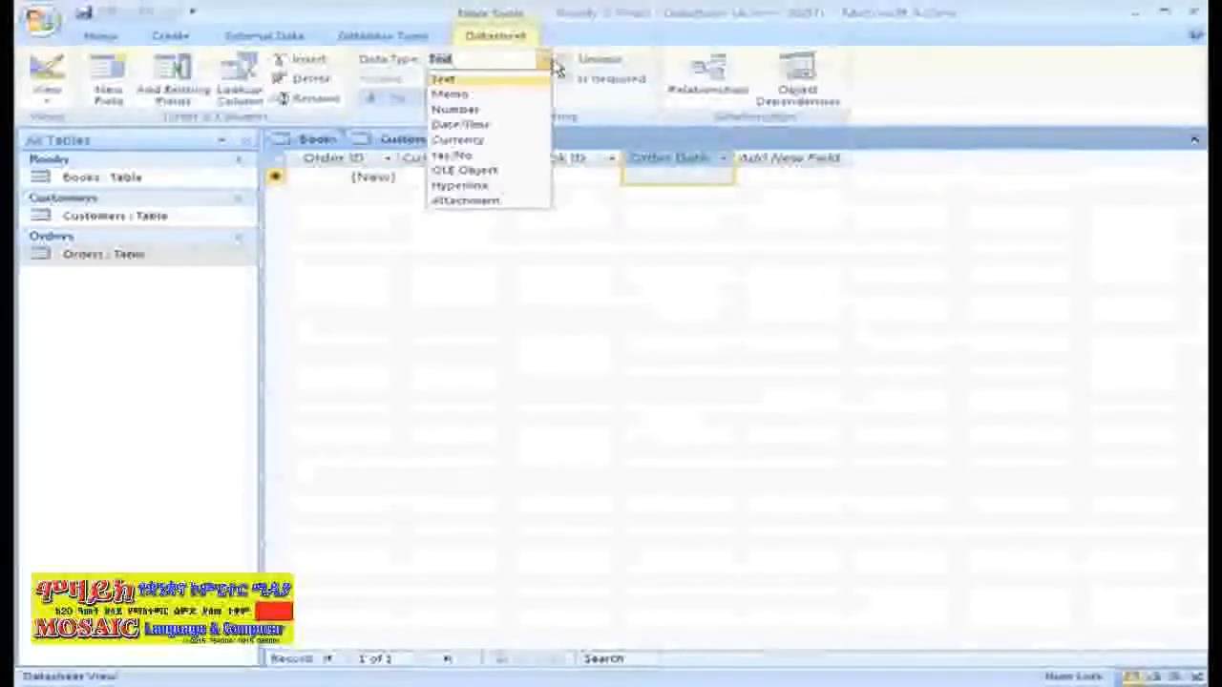
{"action": "left_click", "coordinate": [537, 125]}
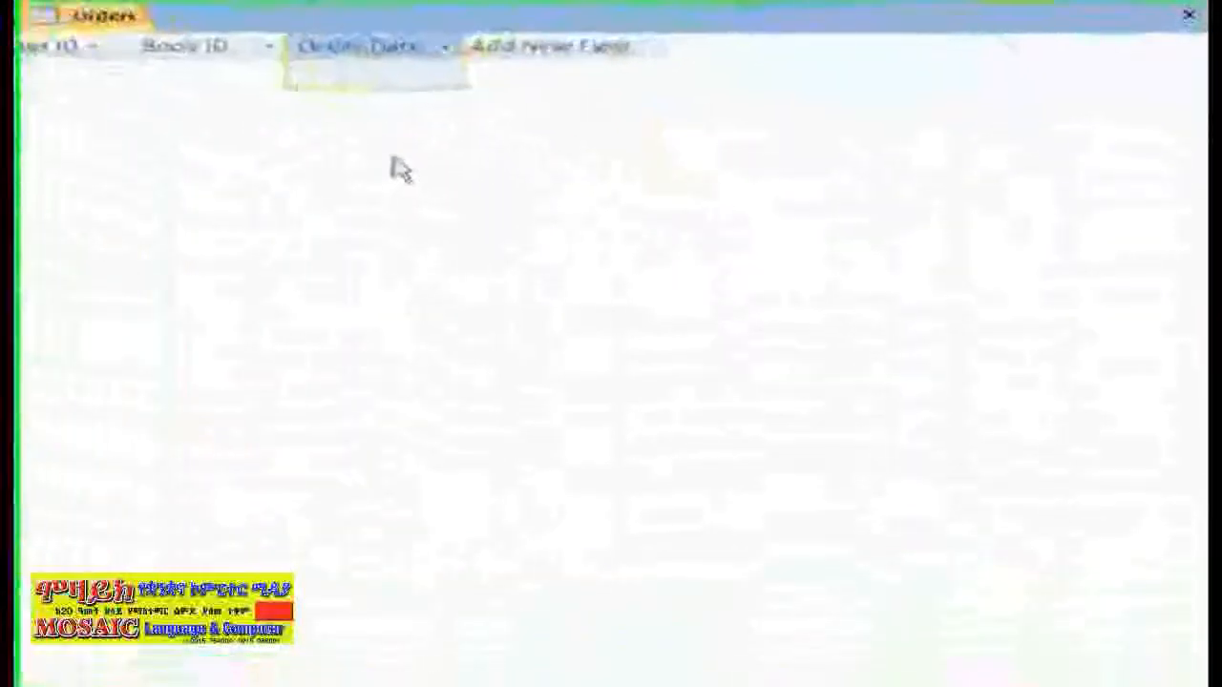
{"action": "left_click", "coordinate": [709, 178]}
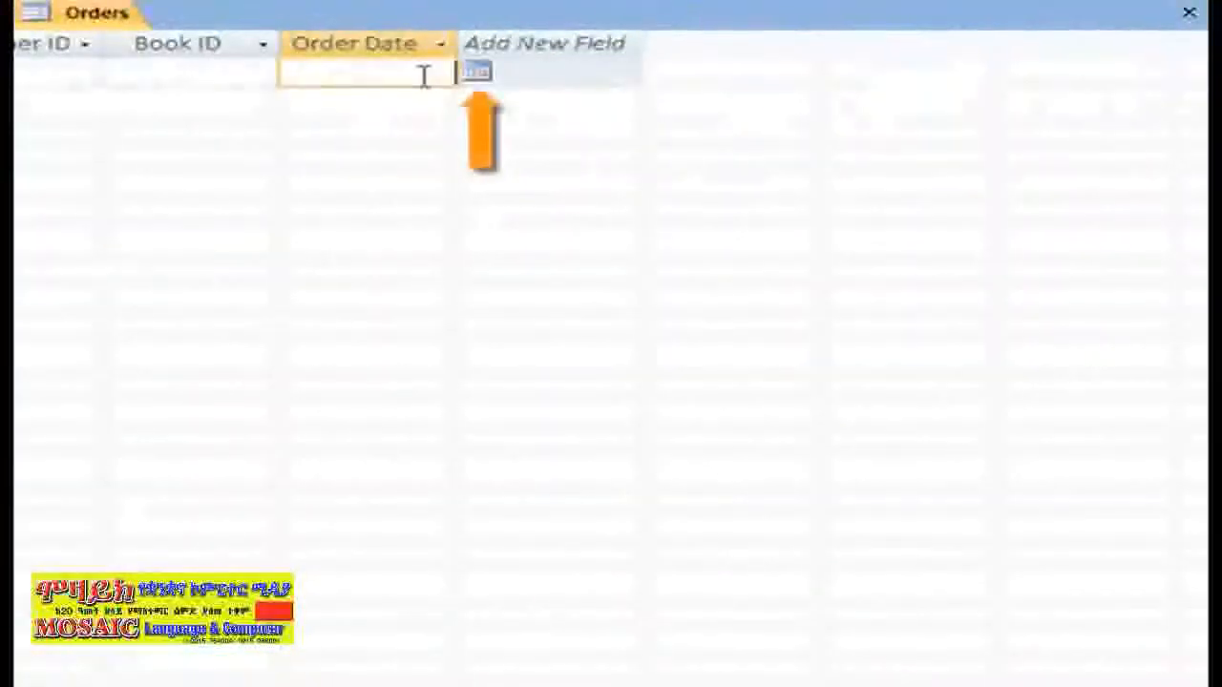